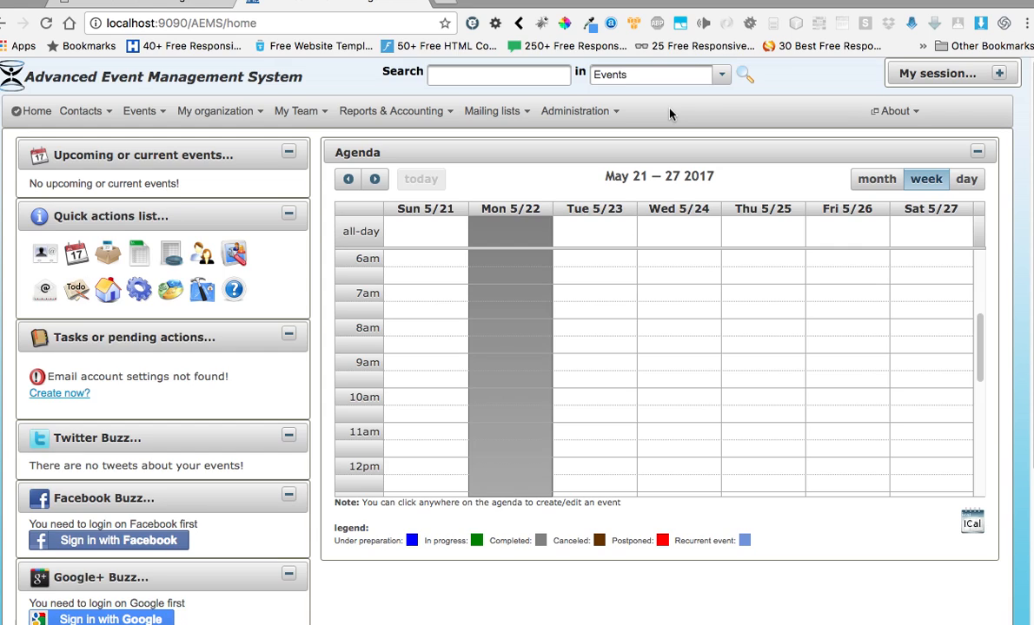
click(676, 341)
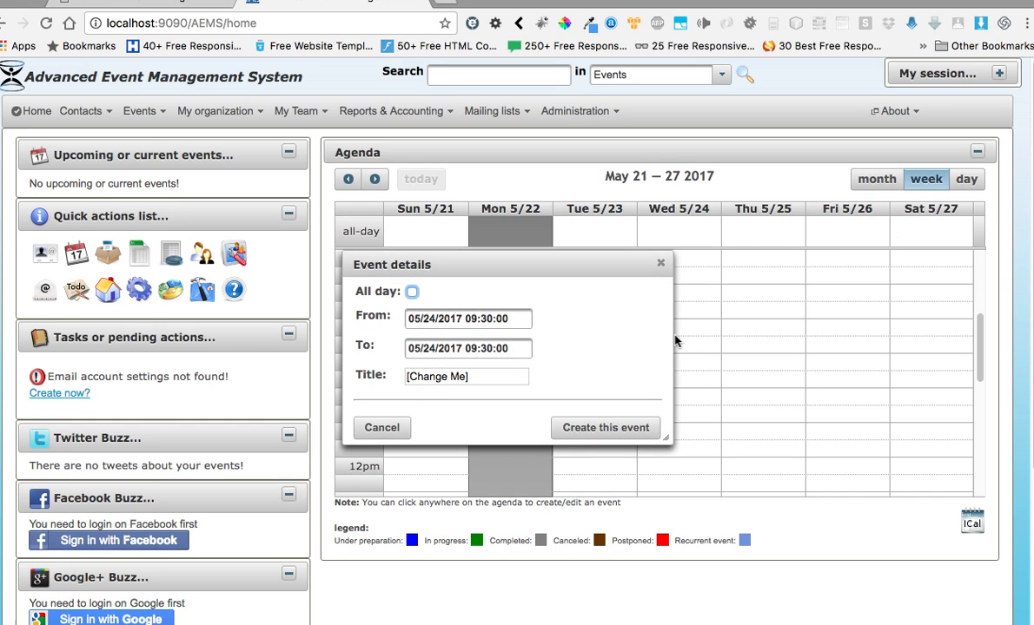
click(660, 263)
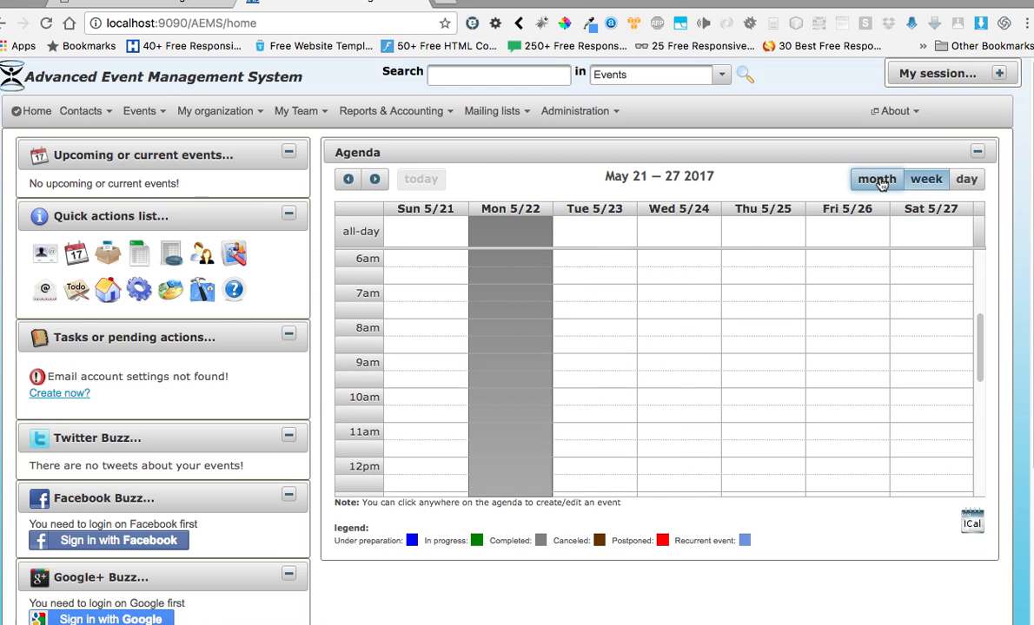
click(879, 180)
click(927, 180)
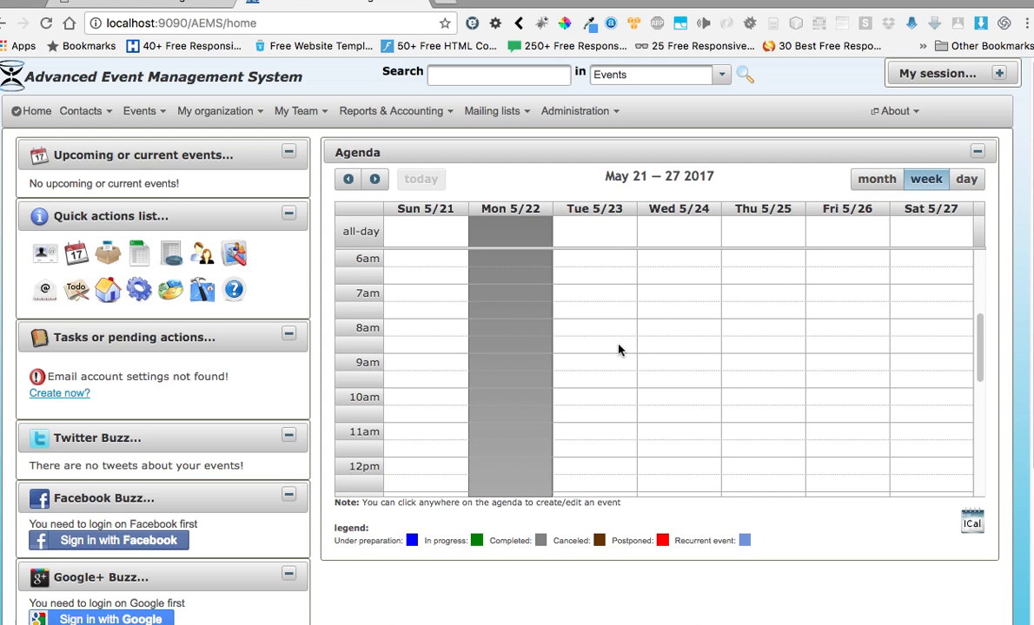
- Start a new event on Tuesday 5/23 in the weekly agenda and mark it as all day
click(596, 328)
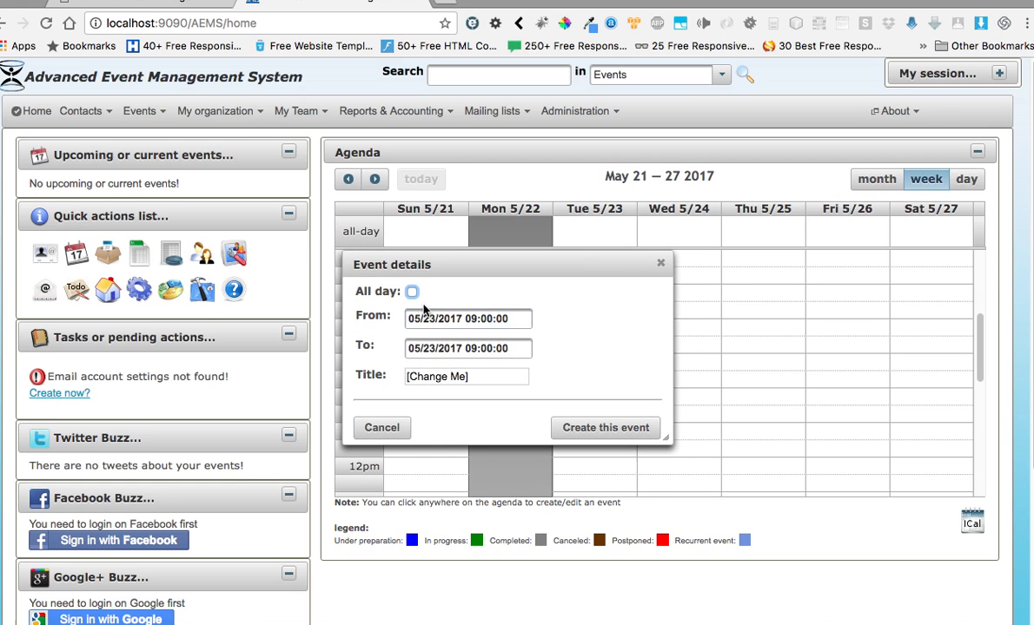
click(507, 320)
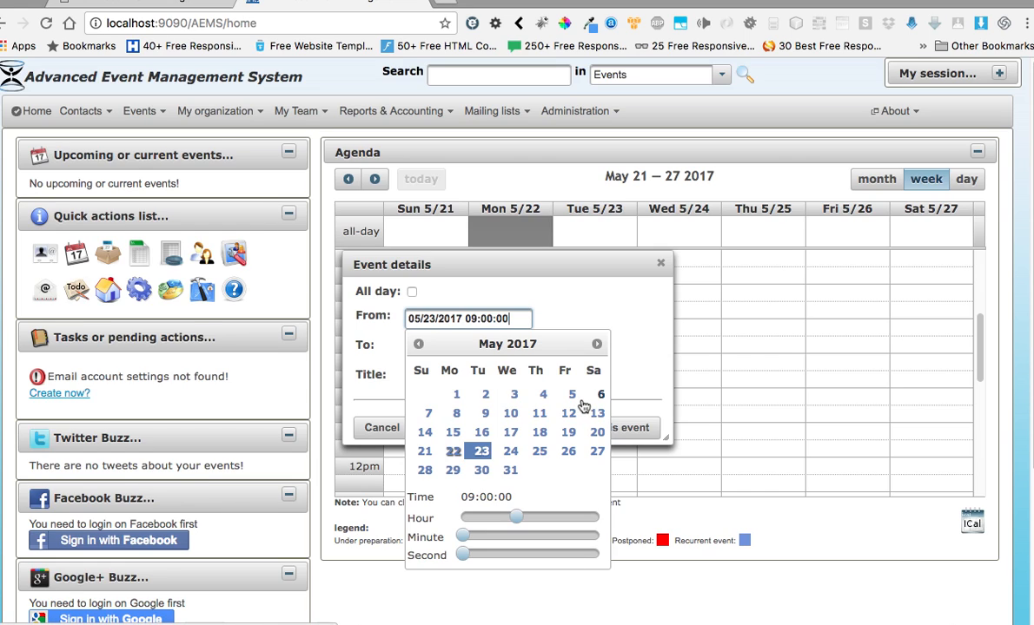
click(544, 264)
click(411, 292)
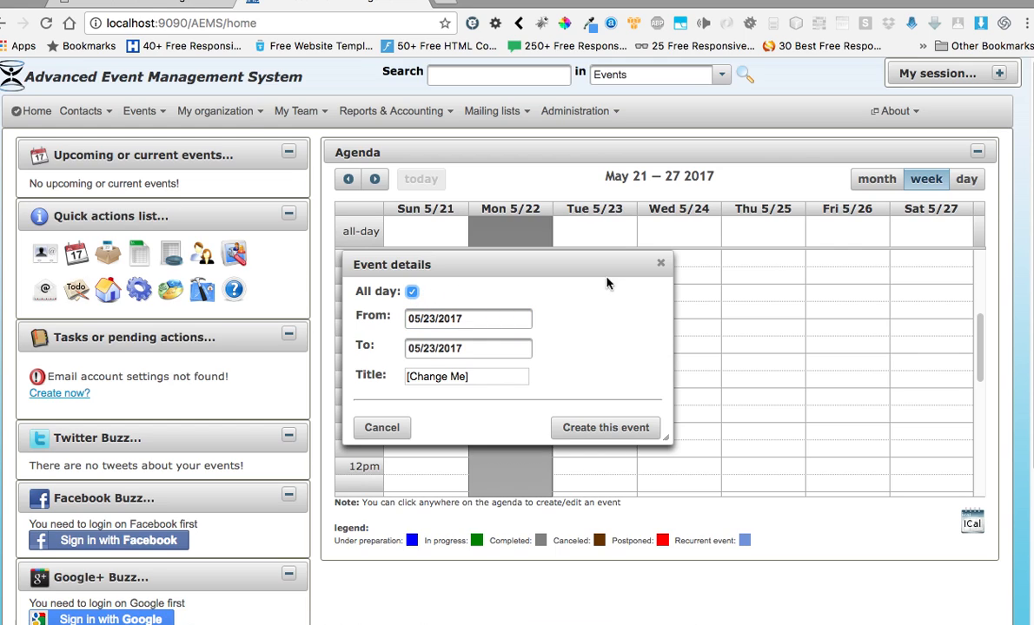
click(411, 292)
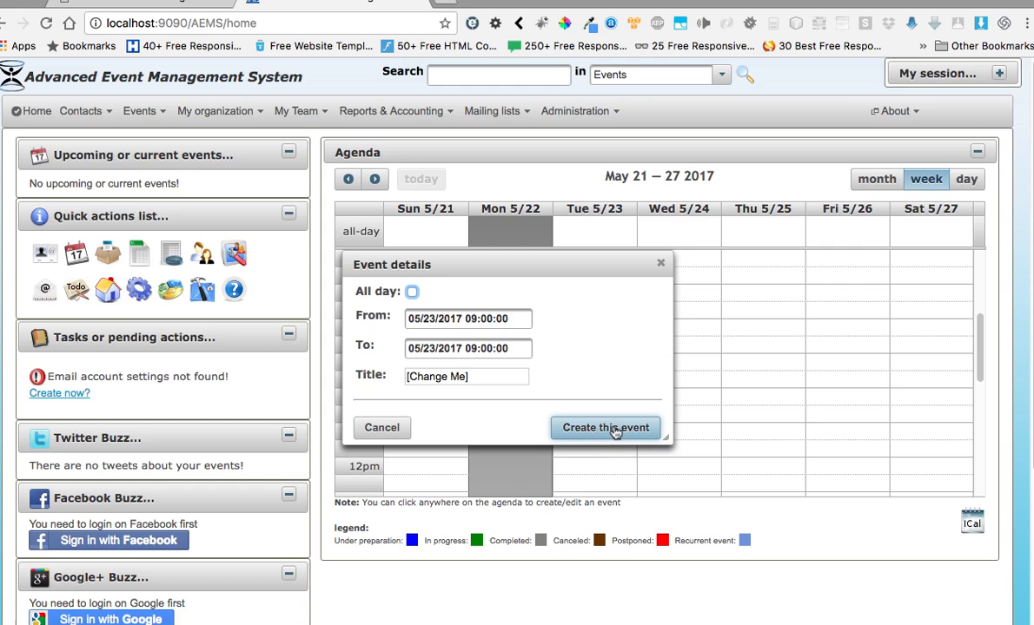
click(411, 293)
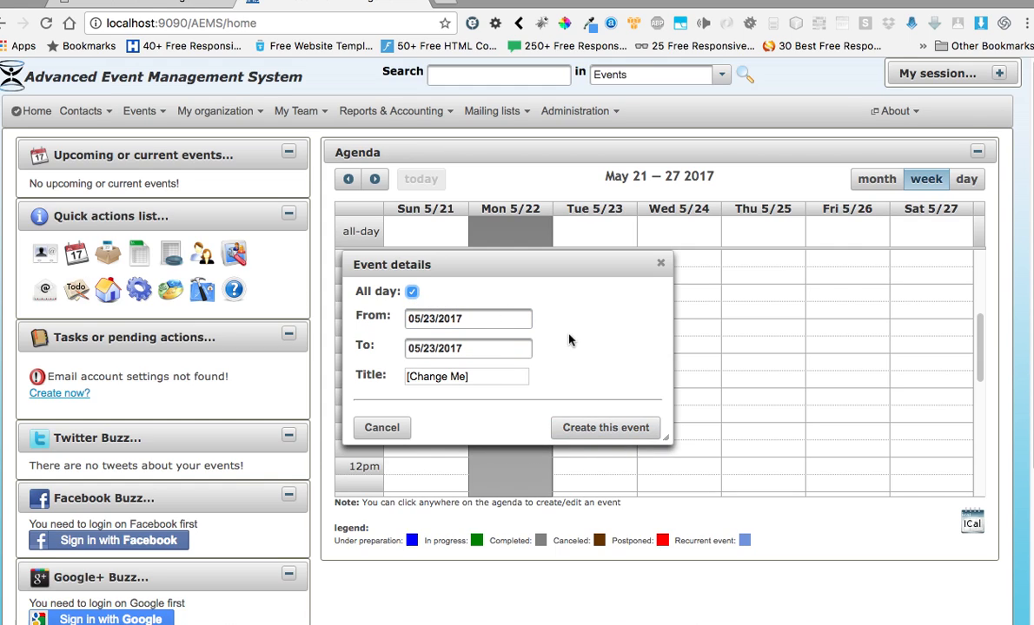
- Title the event "Test event 1" and create it to open the full event form
drag(494, 378, 368, 383)
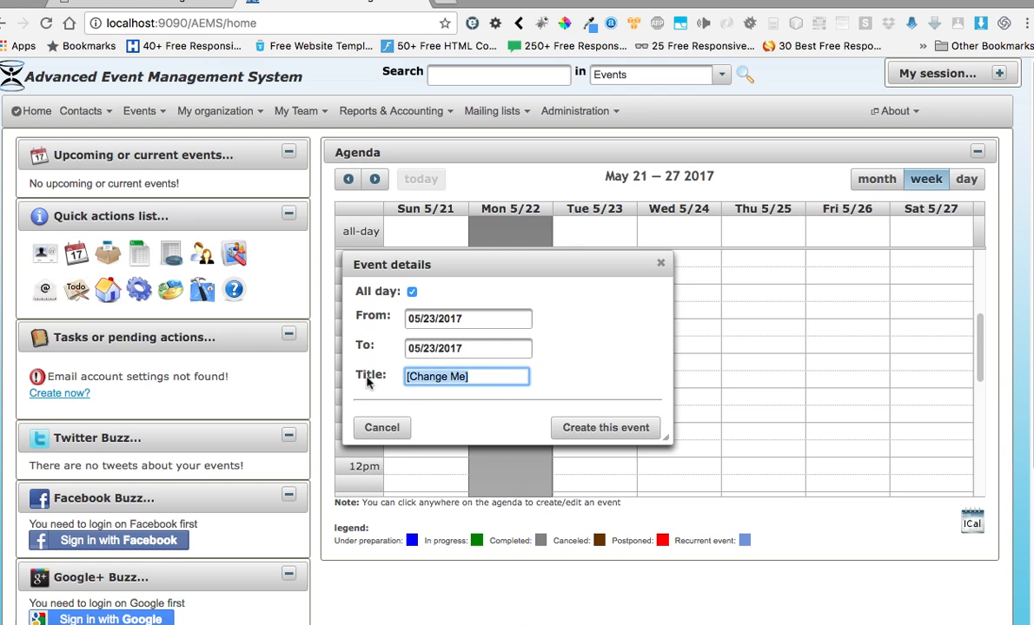
text(Test)
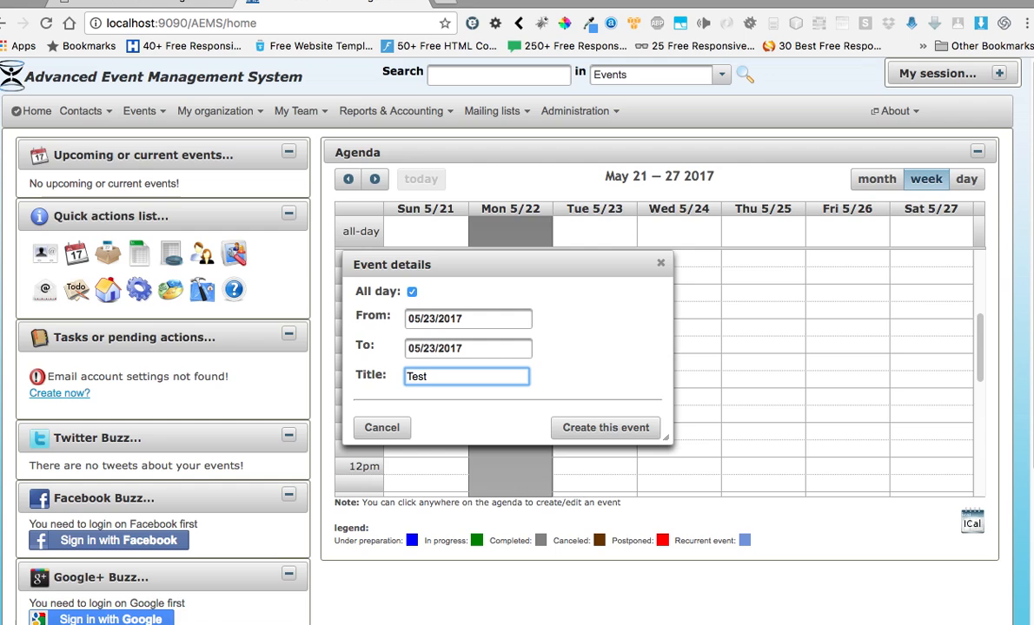
text( event 1)
click(613, 430)
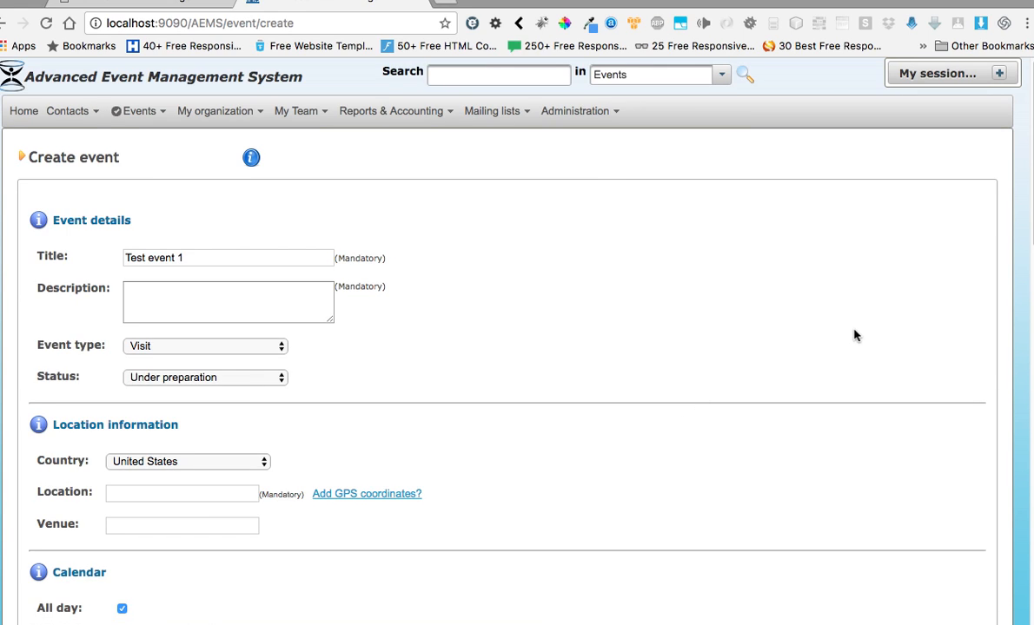
- Copy the title "Test event 1" into the event's description
scroll(664, 426, down, 10)
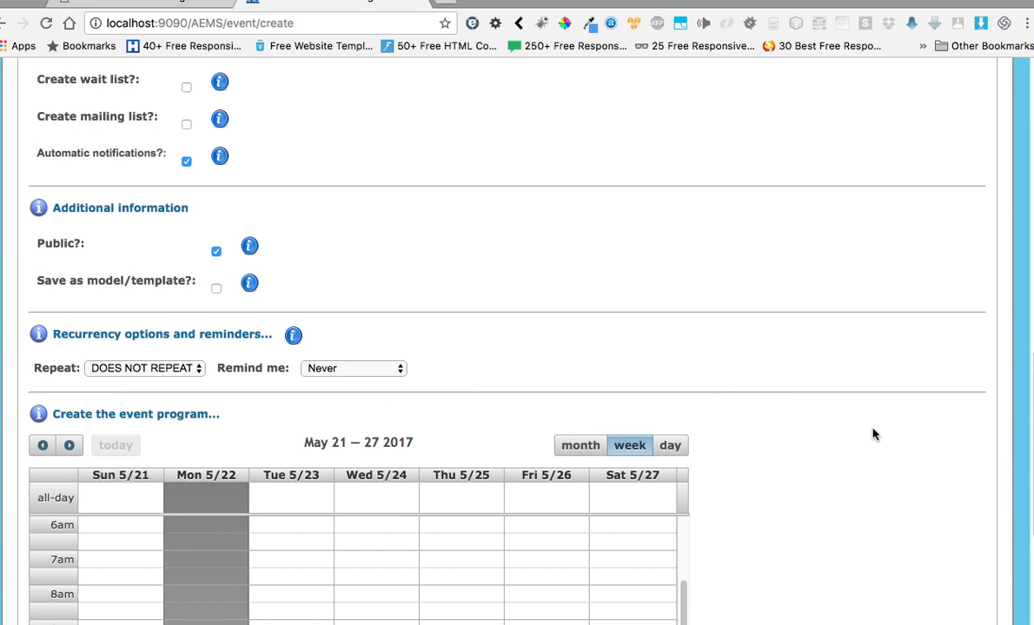
scroll(868, 434, down, 4)
scroll(864, 434, up, 8)
scroll(864, 434, up, 5)
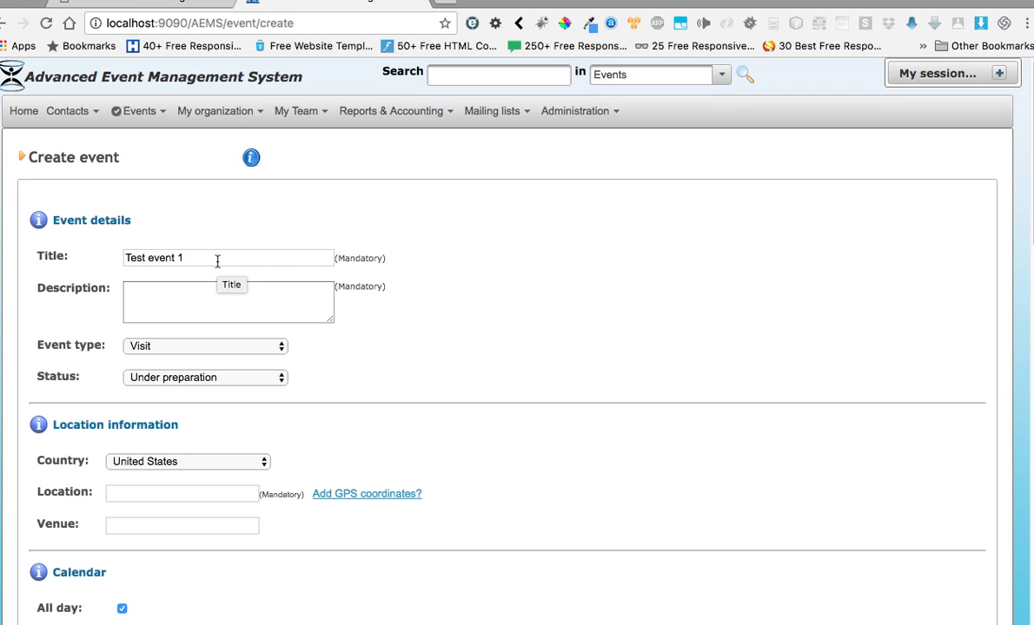
click(186, 288)
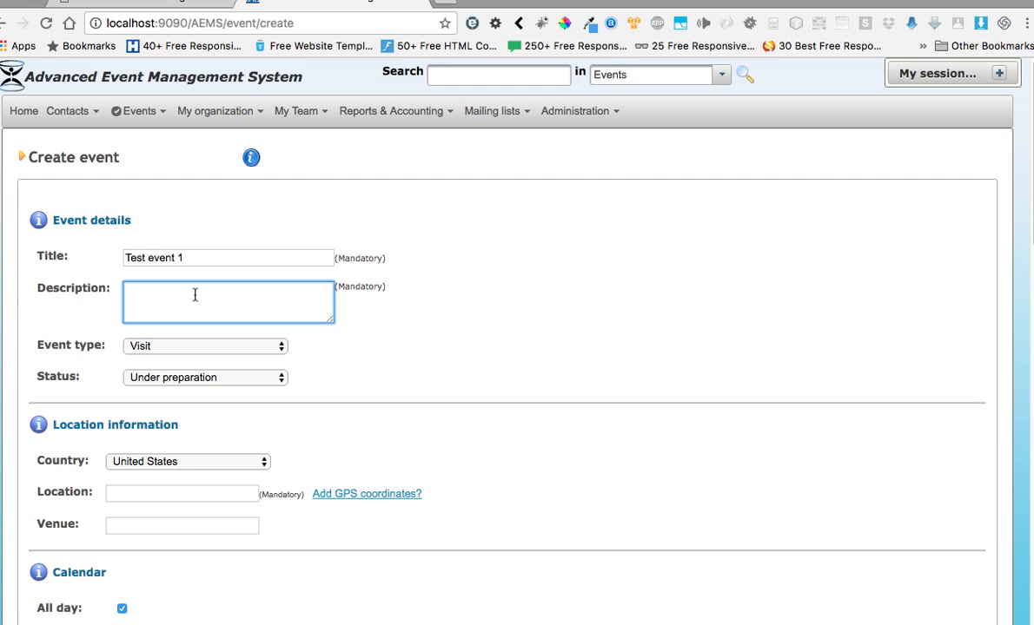
drag(205, 256, 85, 246)
key(super+c)
click(162, 295)
key(super+v)
- Check which event types and statuses can be chosen for the event, and where event types are managed
click(282, 348)
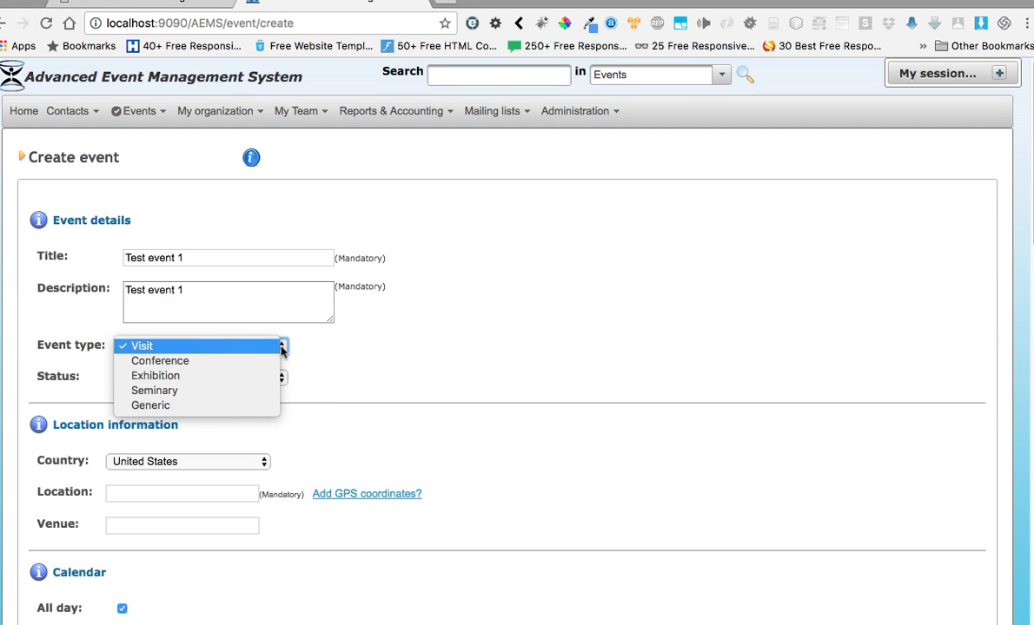
click(438, 336)
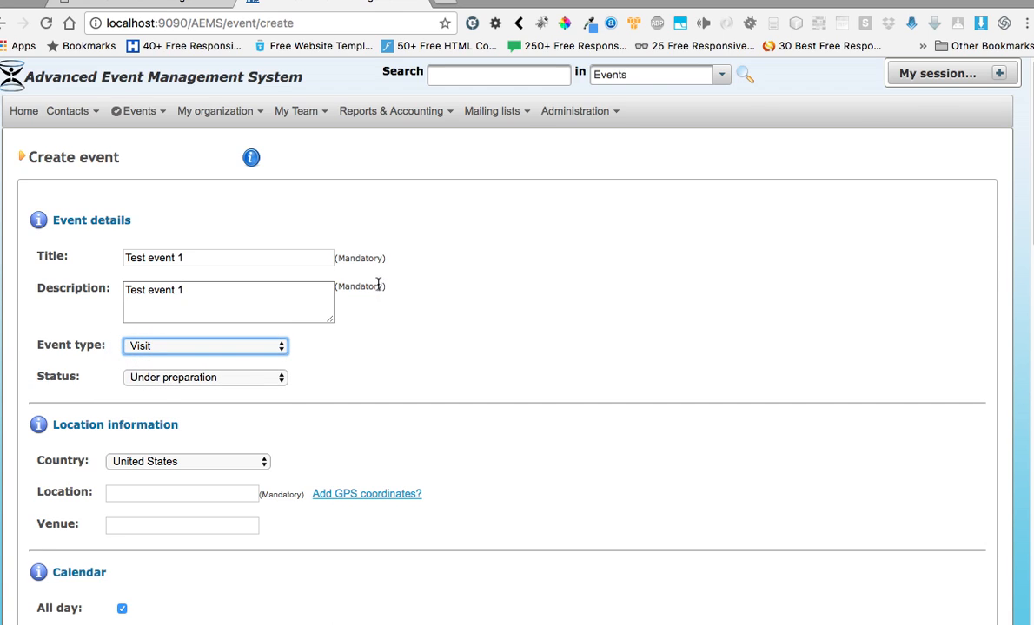
click(157, 116)
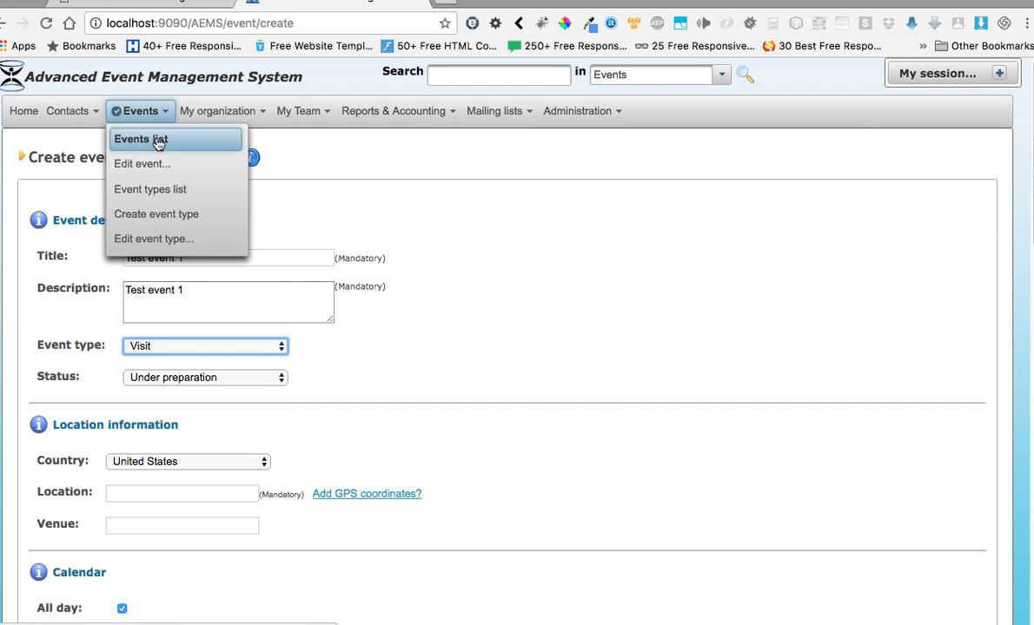
click(525, 314)
click(281, 379)
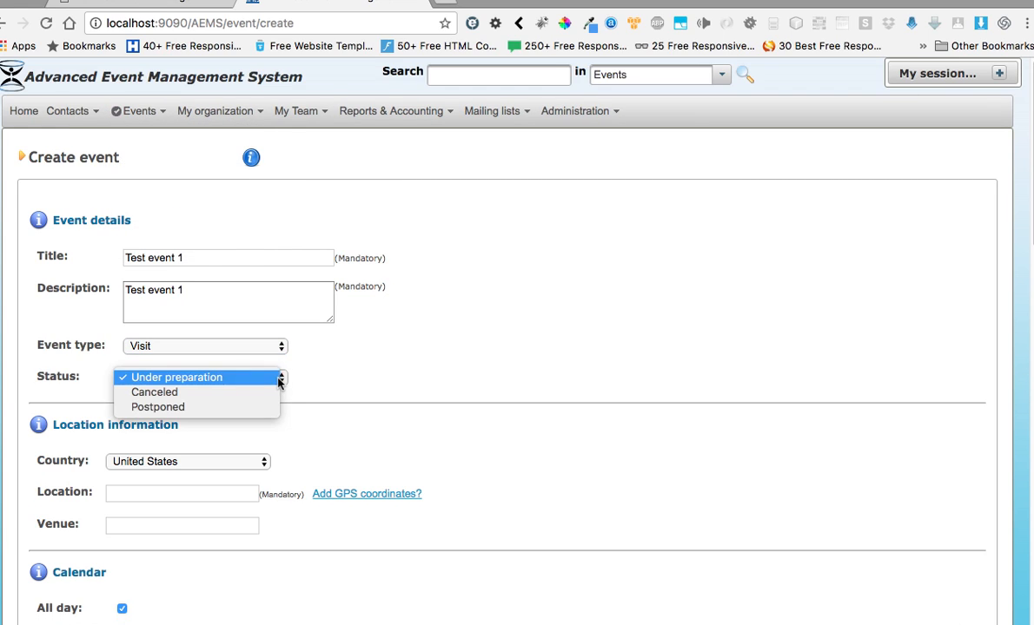
click(409, 365)
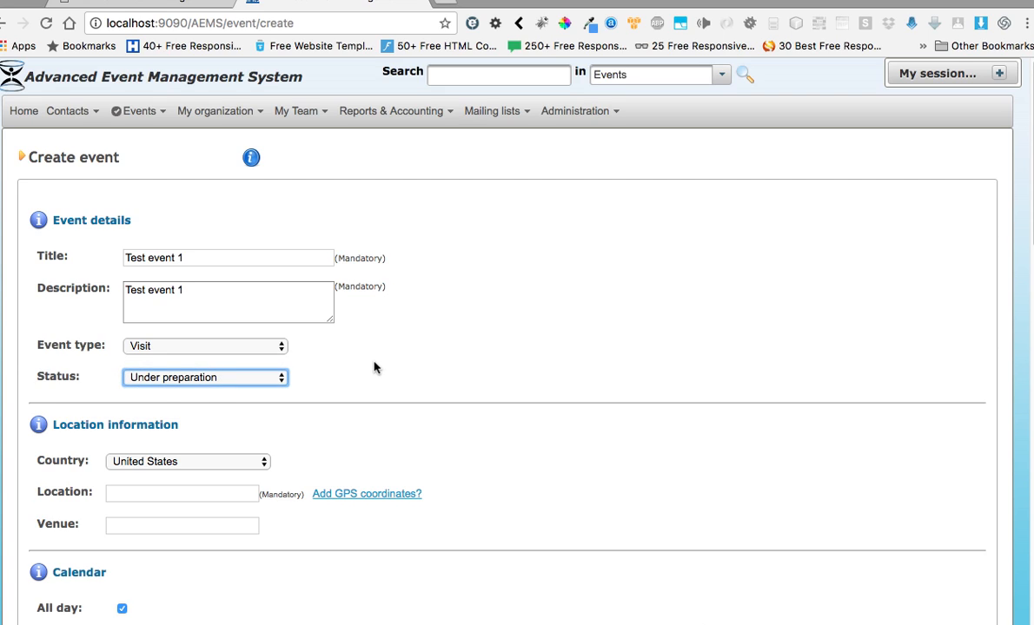
- Set the event's country to Portugal
click(264, 466)
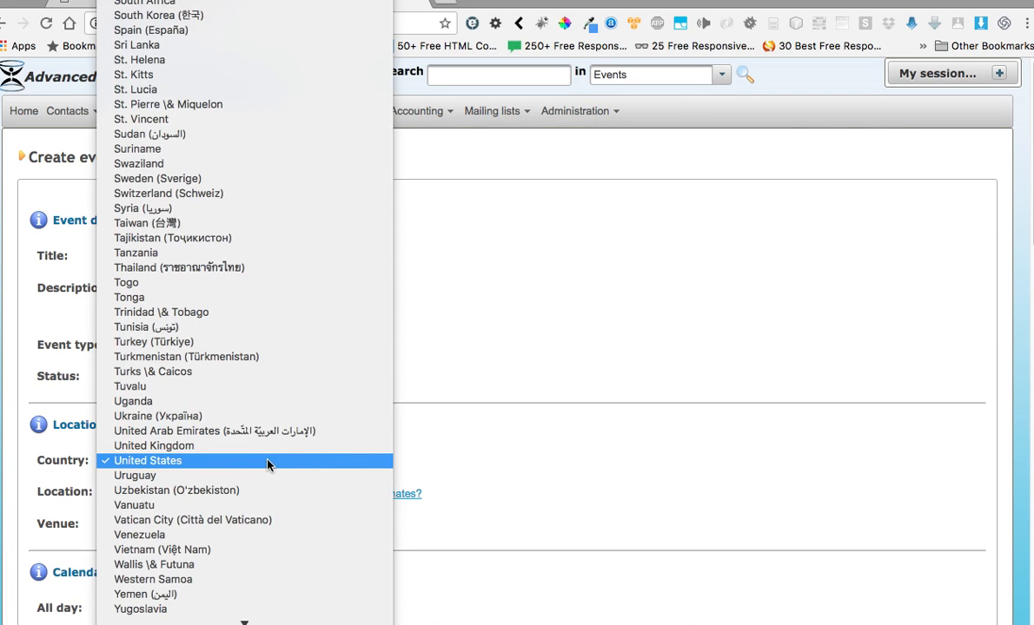
text(por)
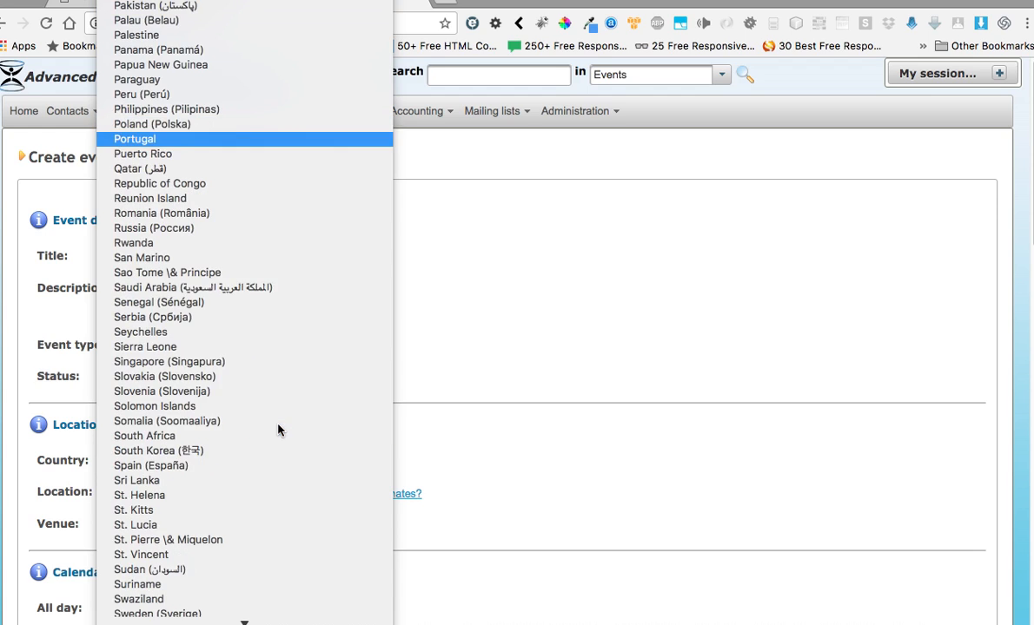
click(187, 141)
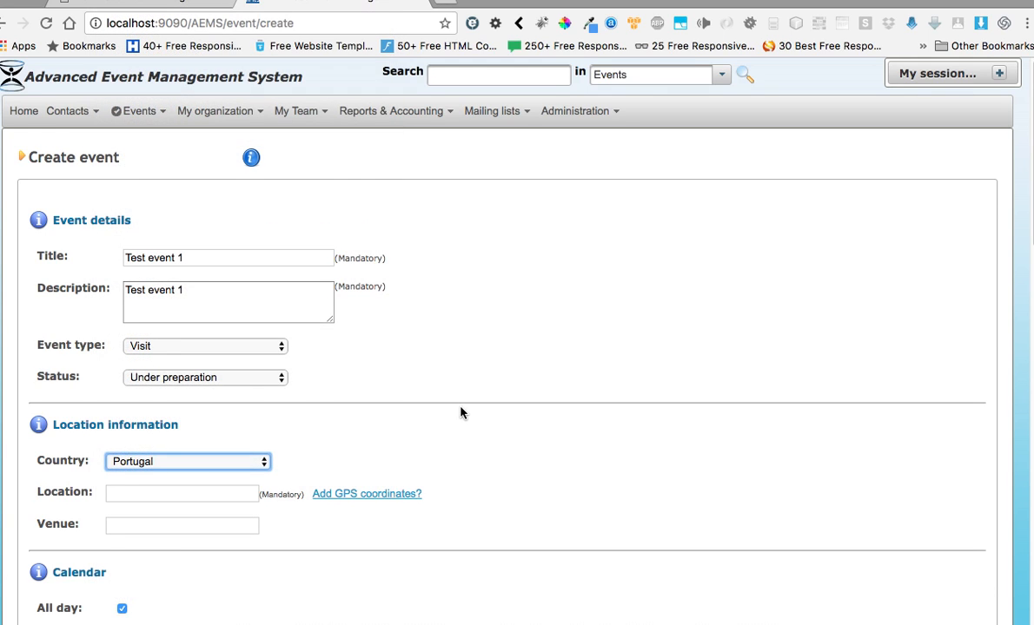
- Enter Lisbon as the event's location, and view the GPS coordinates form without saving it
scroll(427, 382, down, 2)
click(191, 416)
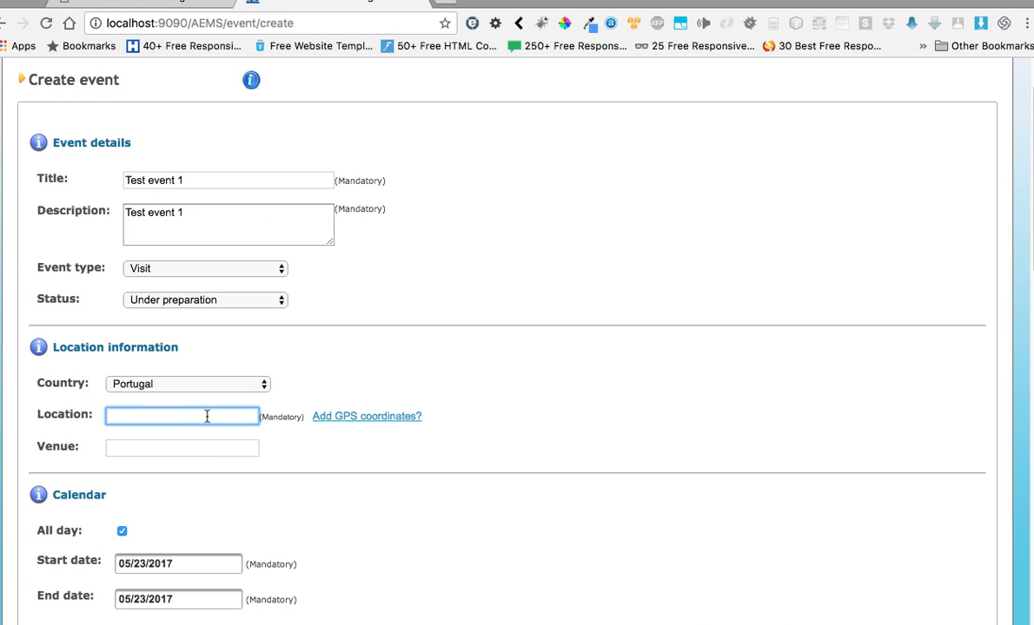
scroll(277, 439, down, 3)
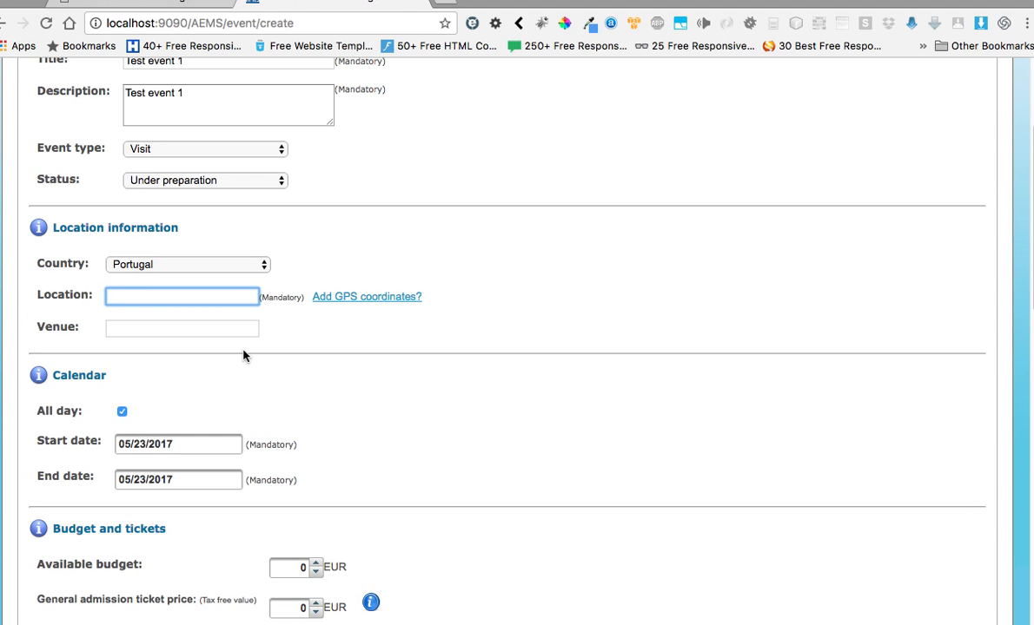
text(Lisbon)
click(358, 299)
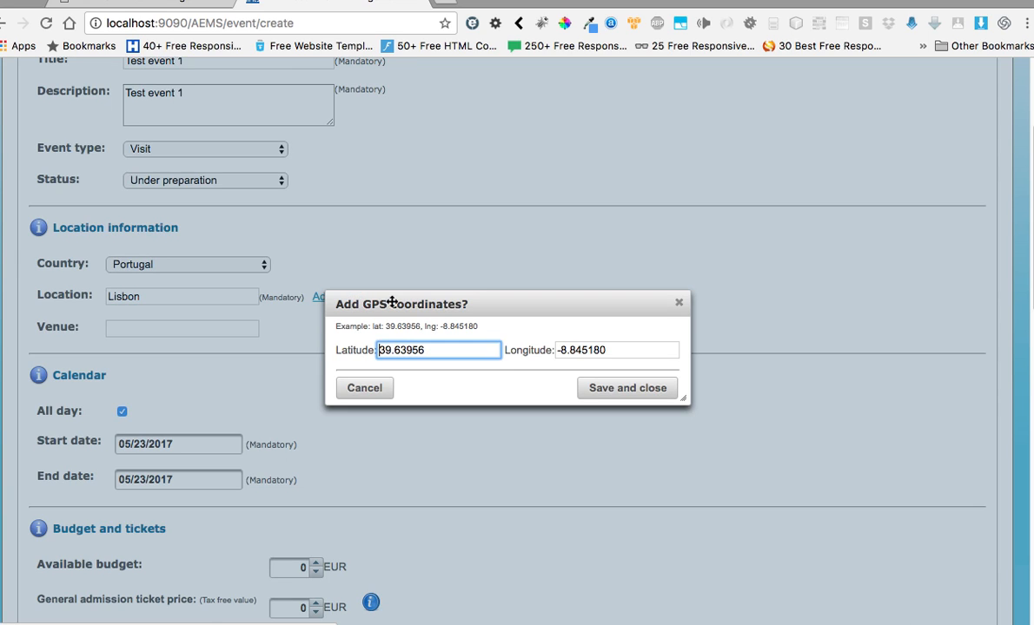
click(678, 302)
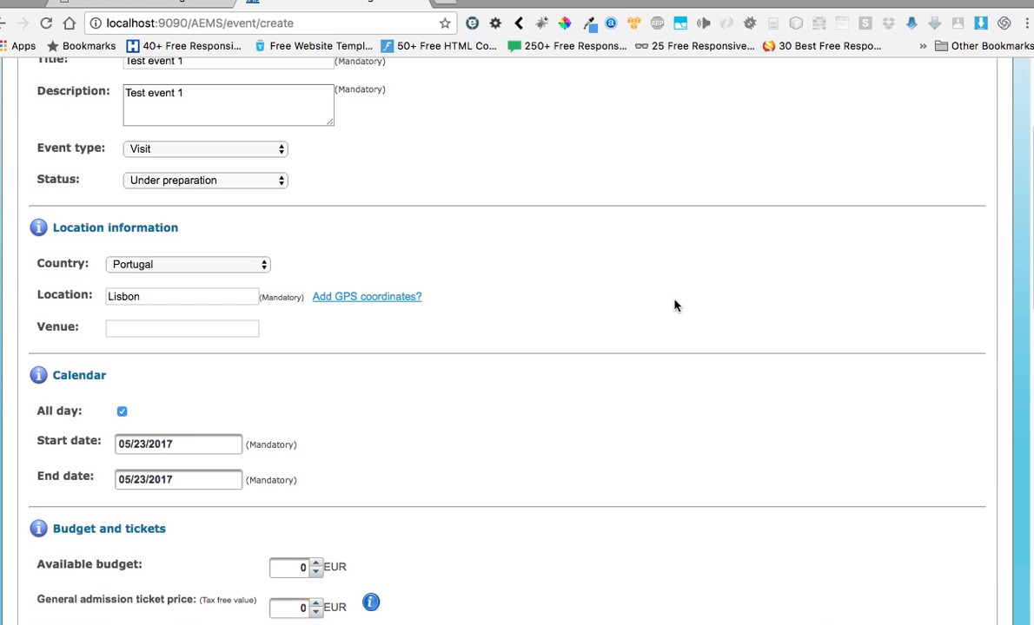
- Set the event's available budget to 10 EUR
scroll(146, 429, down, 3)
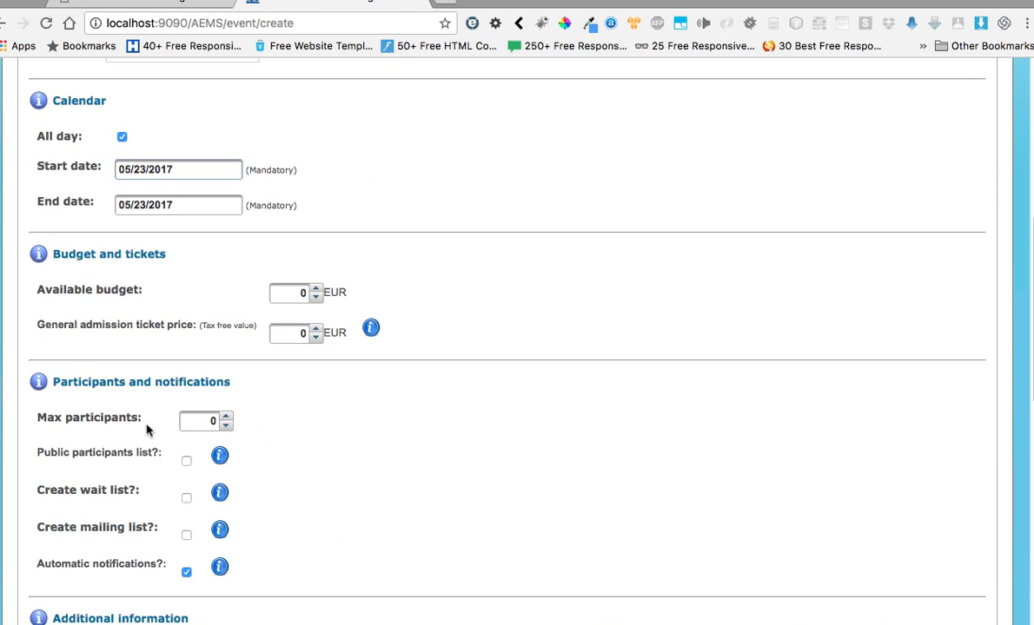
click(316, 290)
click(316, 290)
click(316, 290)
click(316, 290)
click(316, 290)
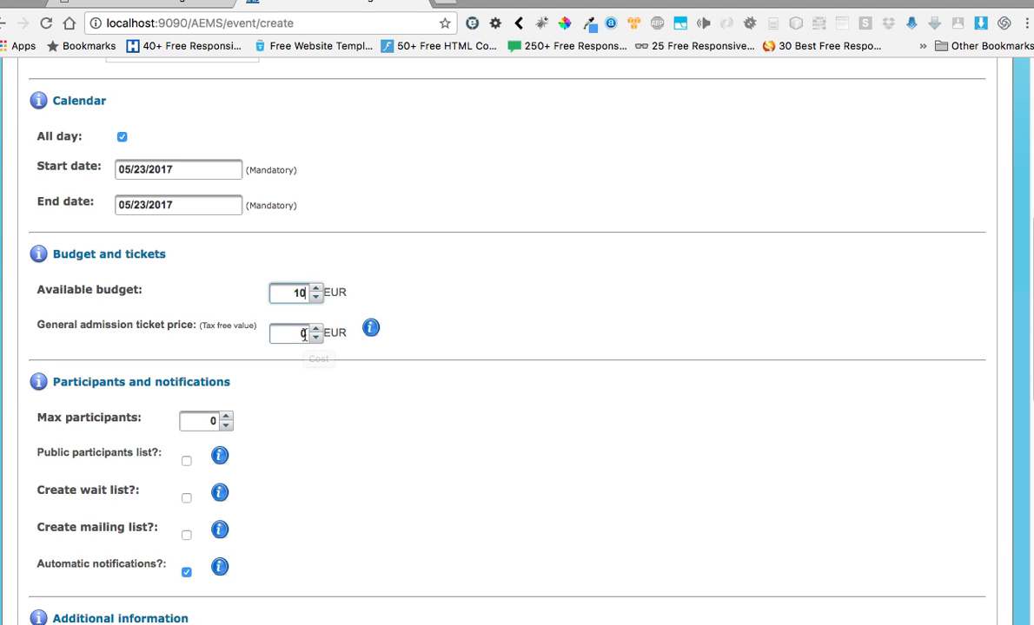
- Review the event form from the event details through participants, notifications and recurrence options to the event program
scroll(665, 361, up, 4)
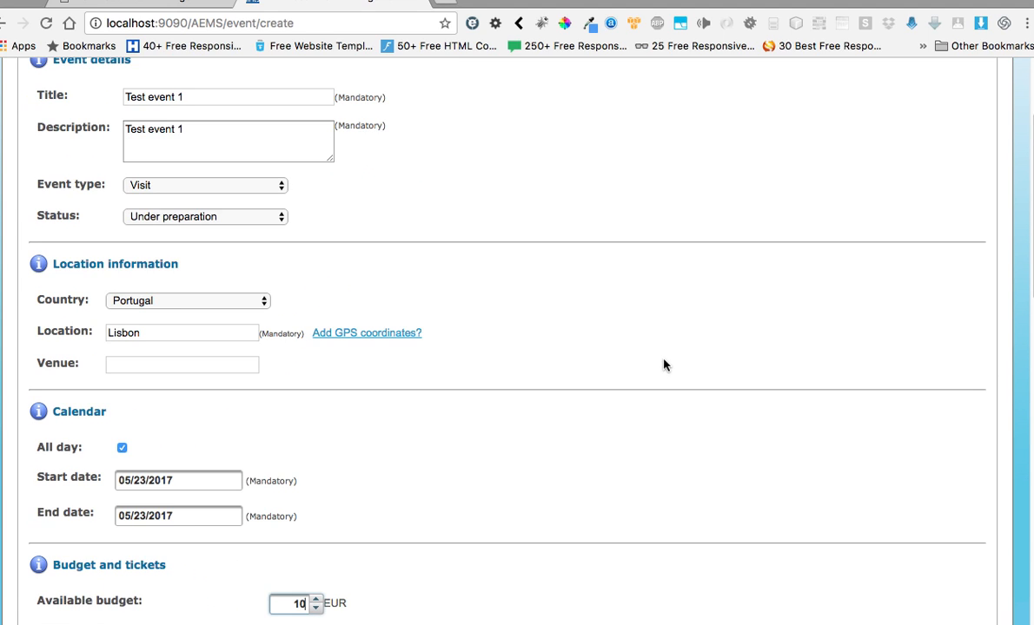
scroll(661, 363, up, 3)
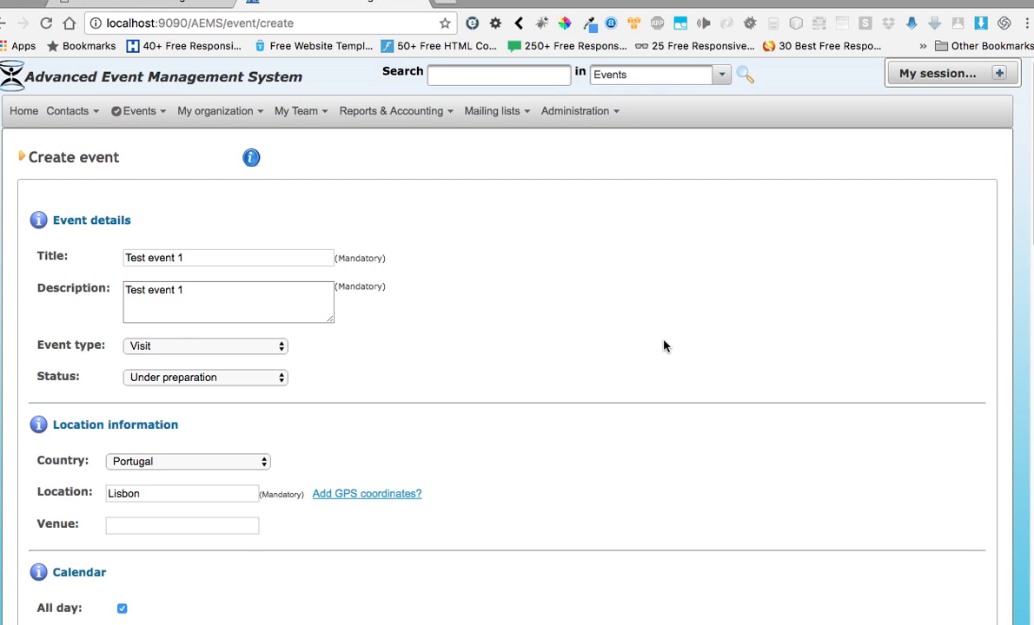
scroll(658, 351, down, 5)
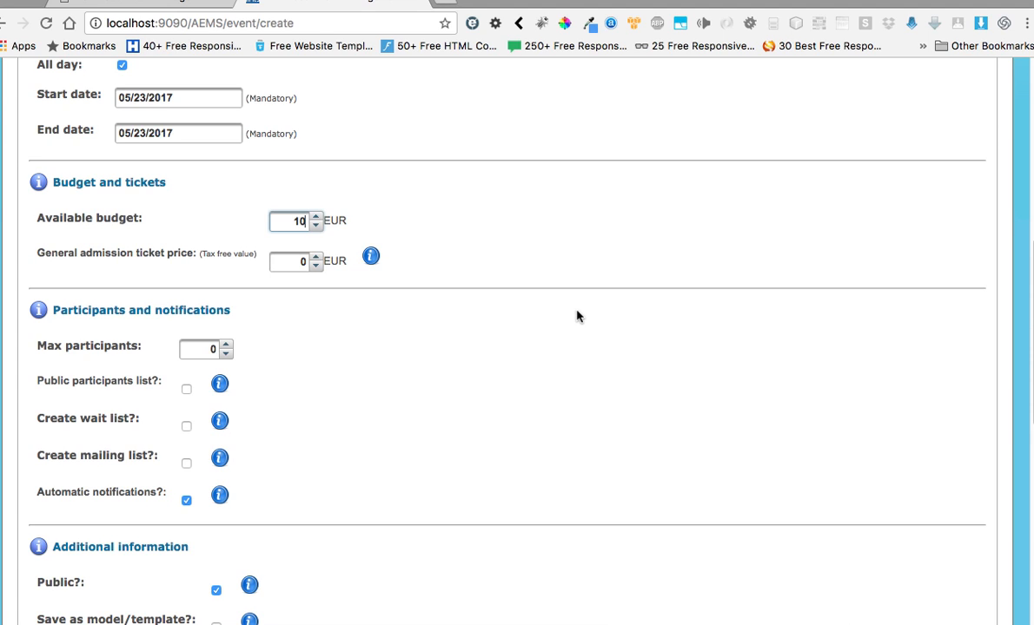
scroll(353, 291, down, 3)
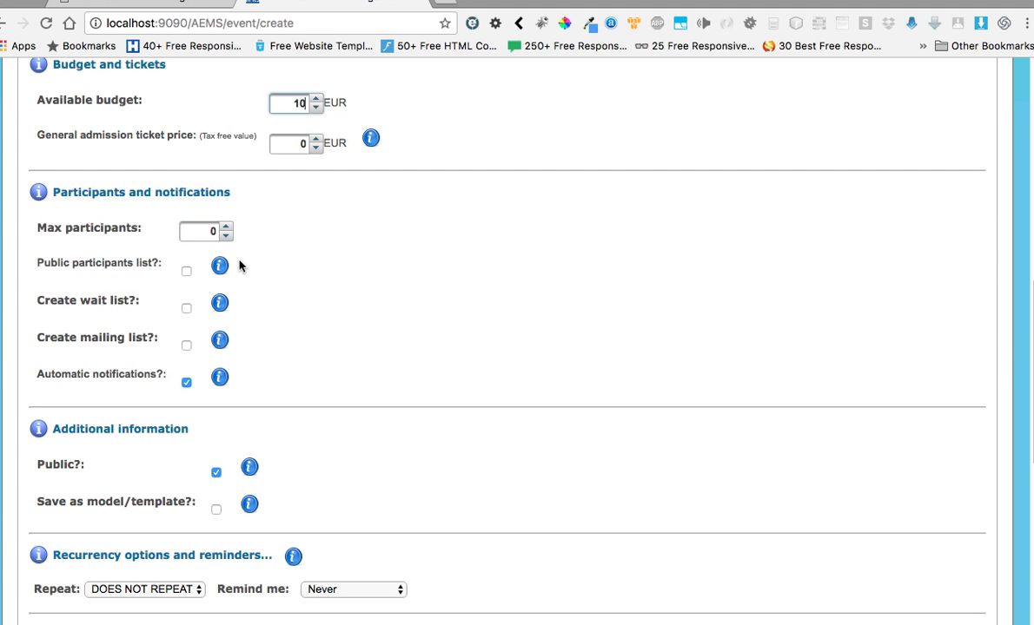
scroll(256, 263, down, 3)
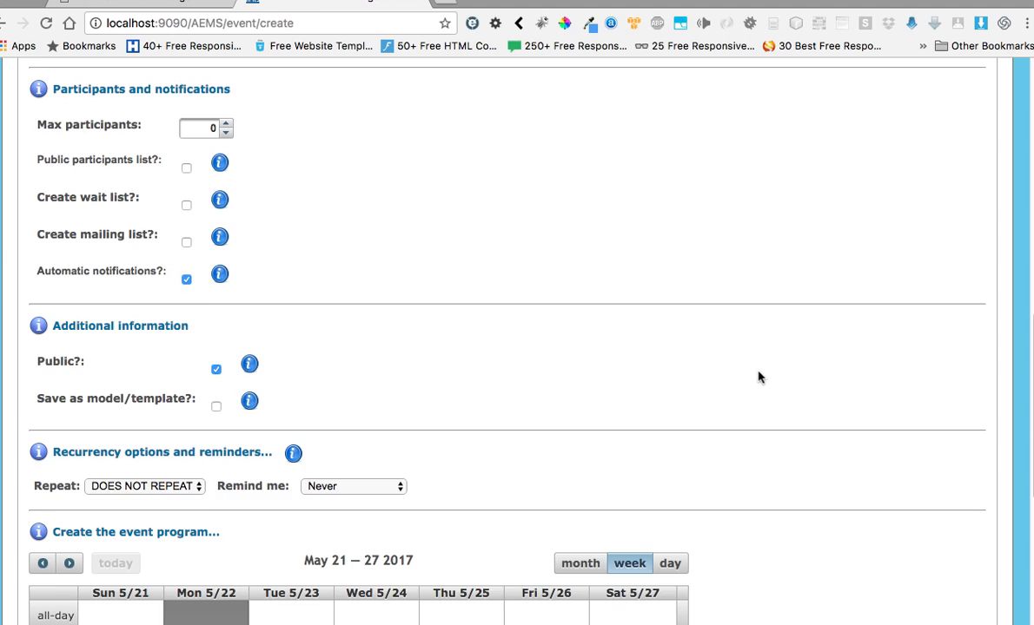
scroll(756, 374, up, 12)
scroll(752, 374, down, 8)
scroll(564, 346, down, 8)
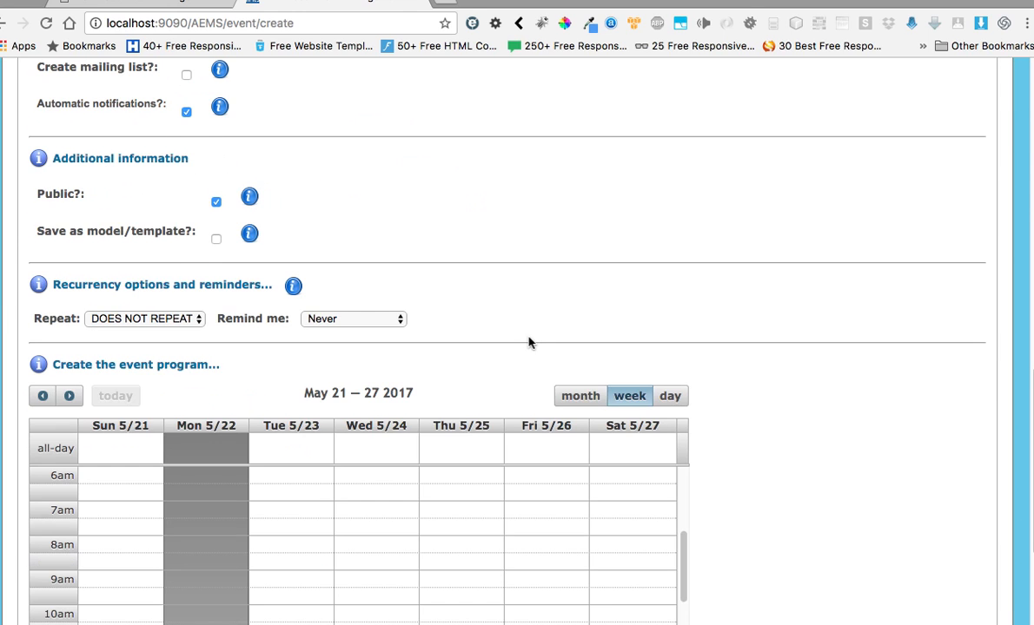
- Set the event to repeat weekly, with a reminder 5 minutes before
scroll(527, 337, up, 8)
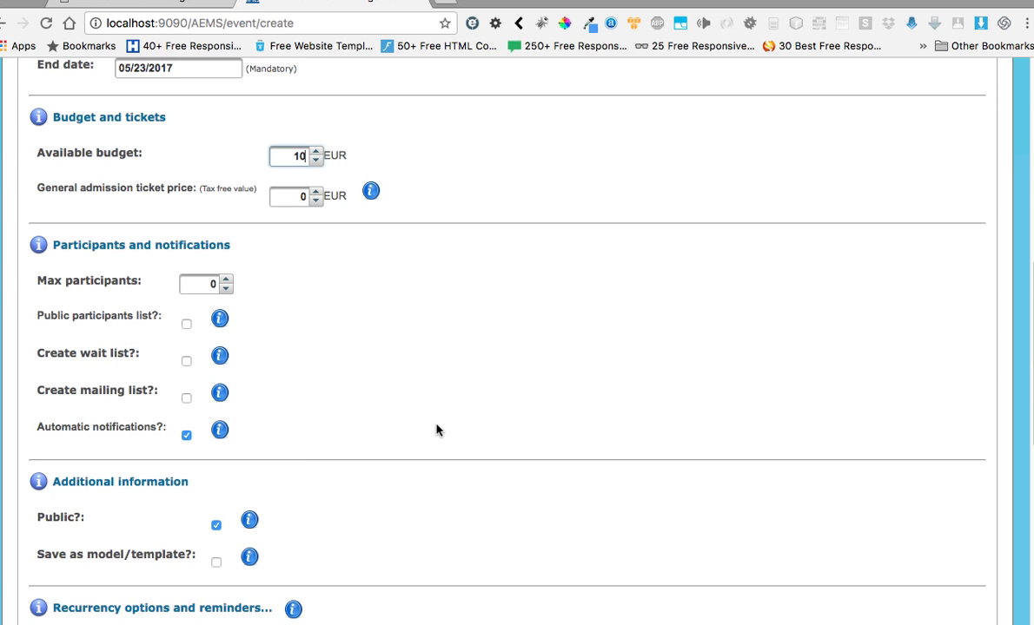
scroll(436, 429, down, 3)
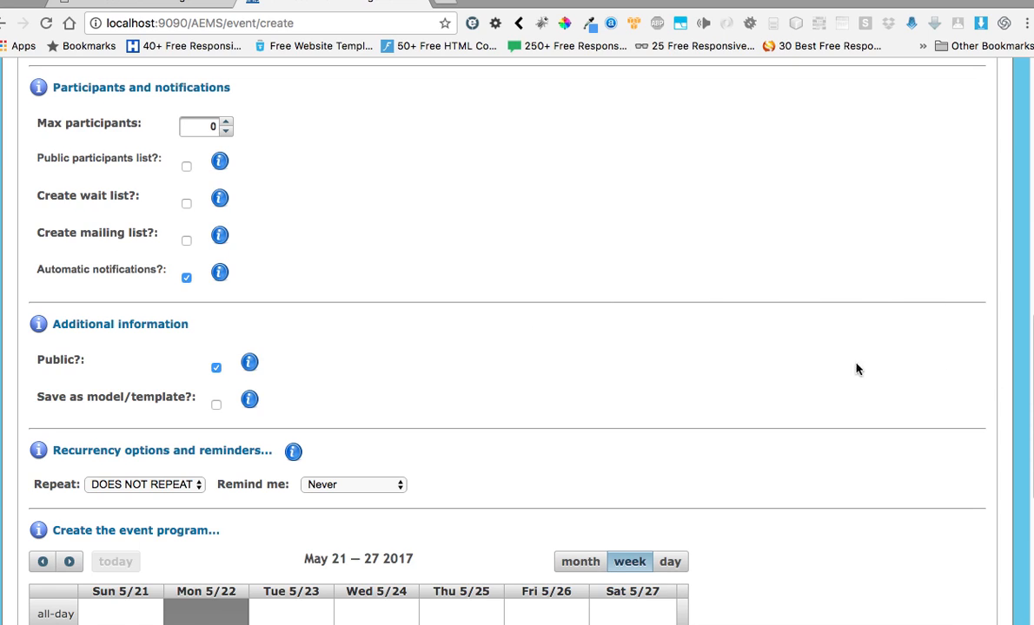
scroll(505, 383, down, 3)
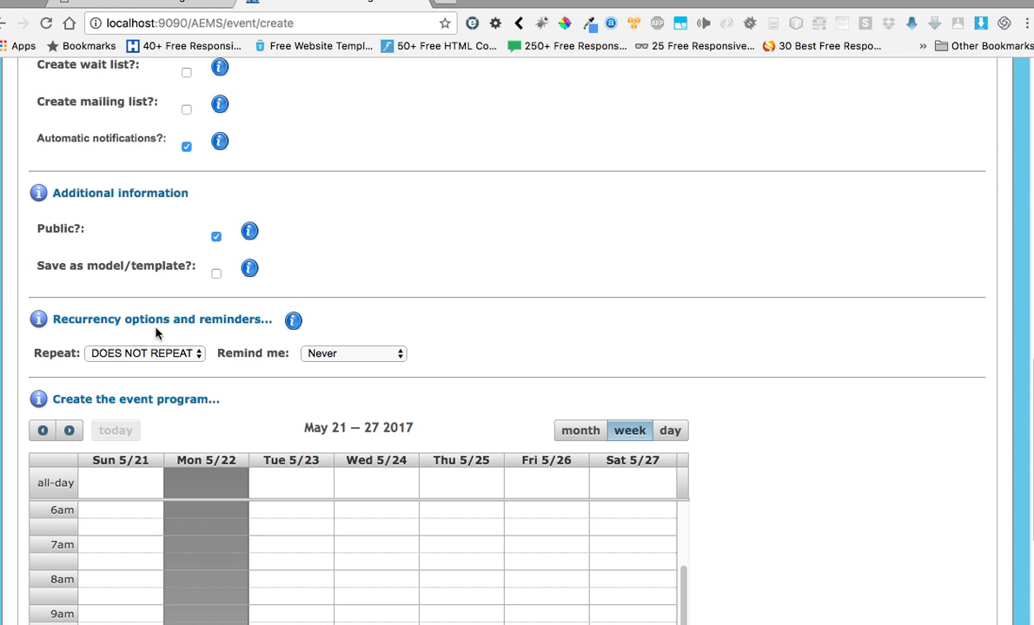
click(198, 354)
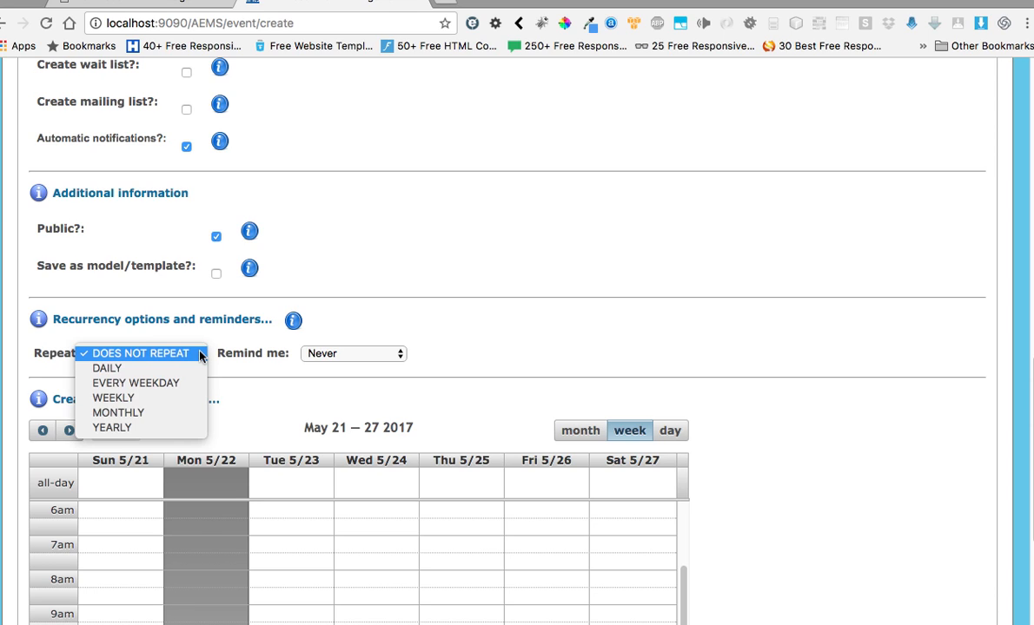
click(132, 399)
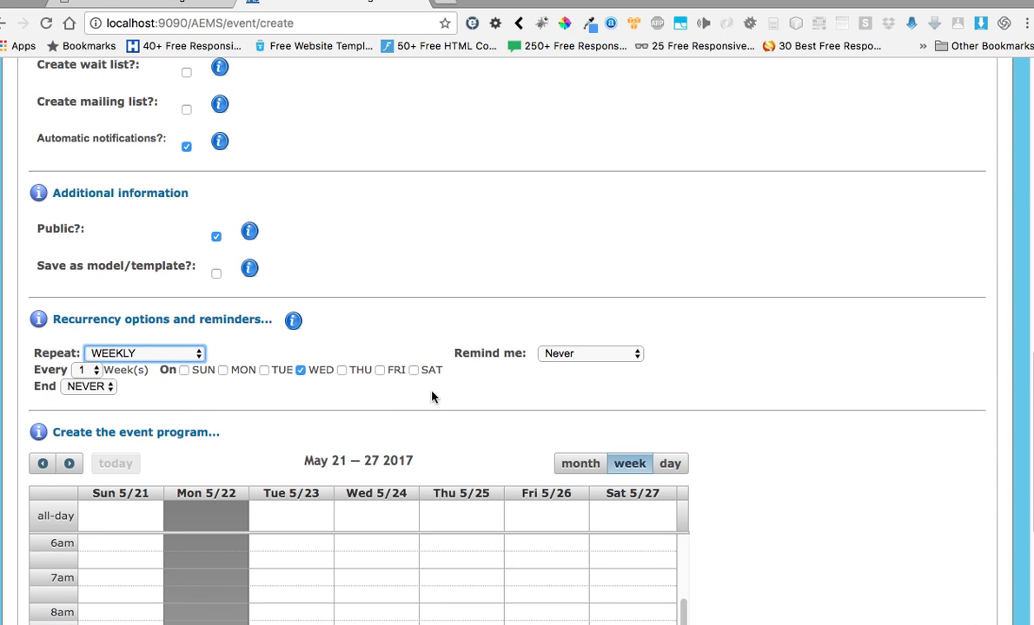
click(639, 355)
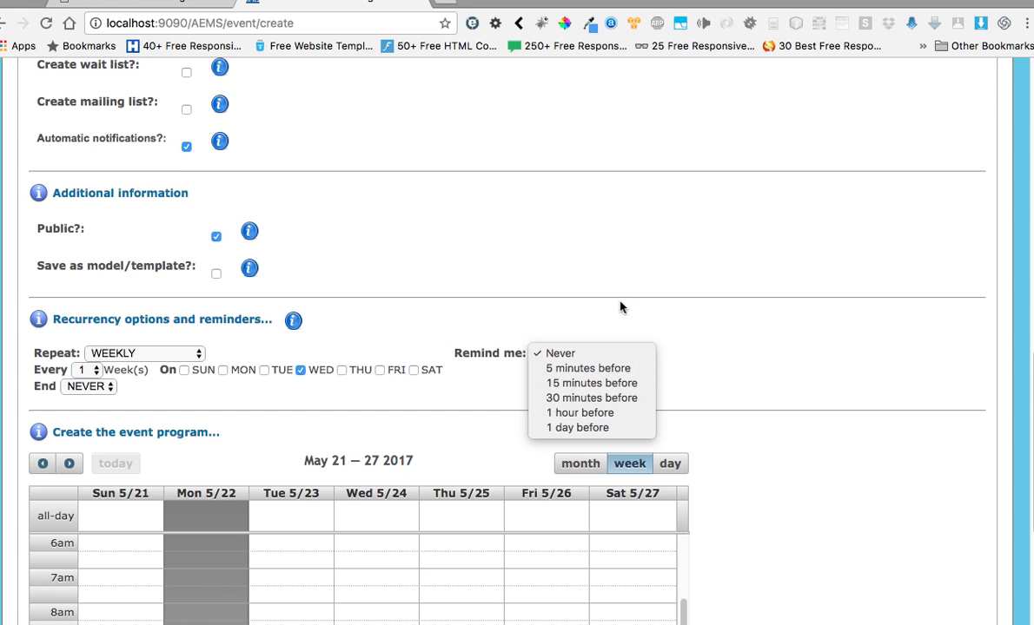
click(588, 369)
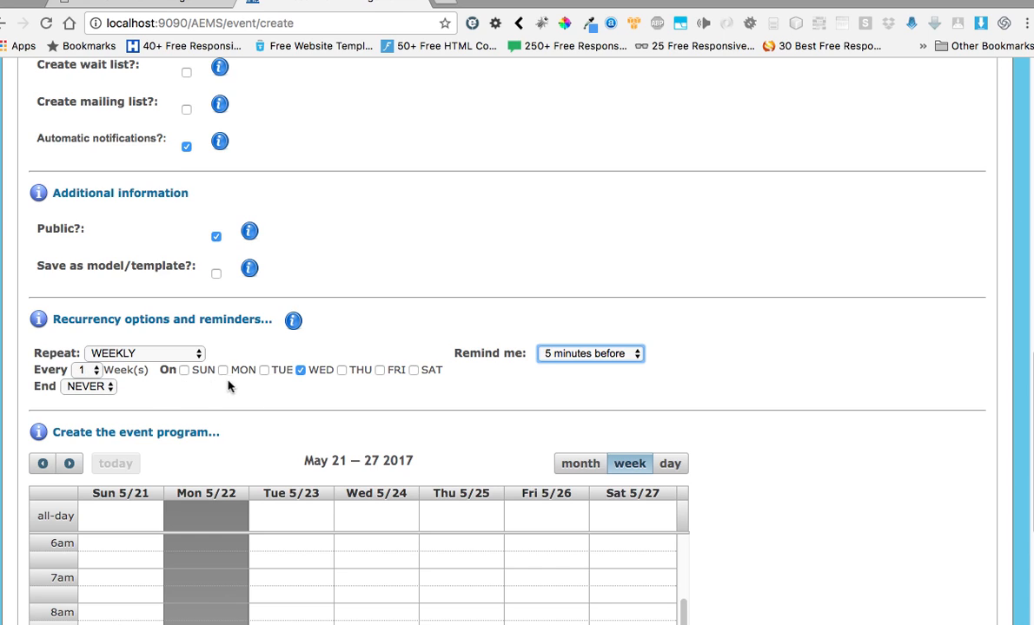
- Set the weekly recurrence to end on 2017-05-31
click(102, 387)
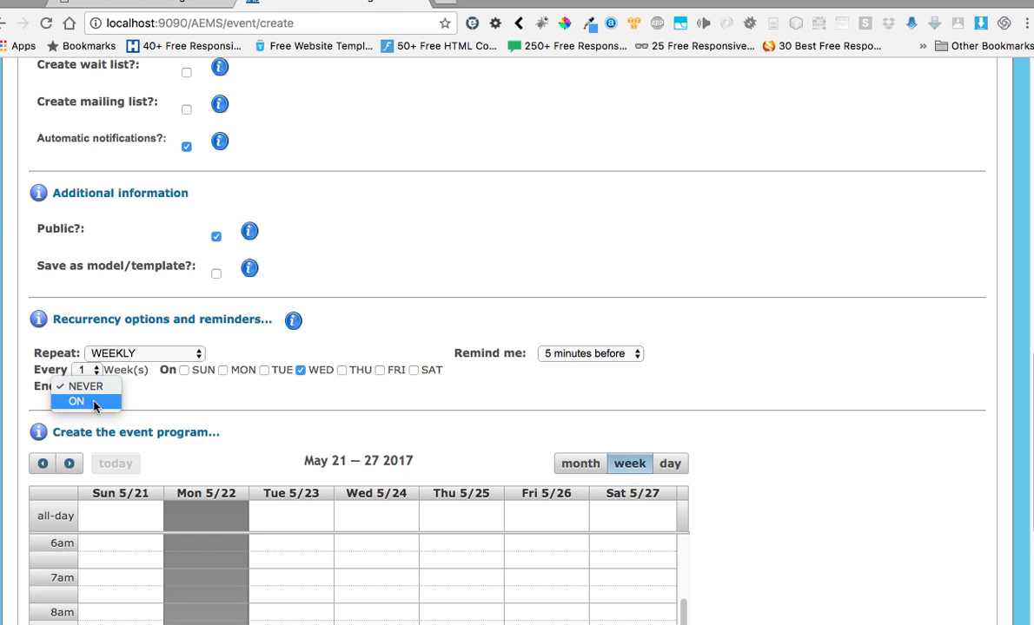
click(83, 402)
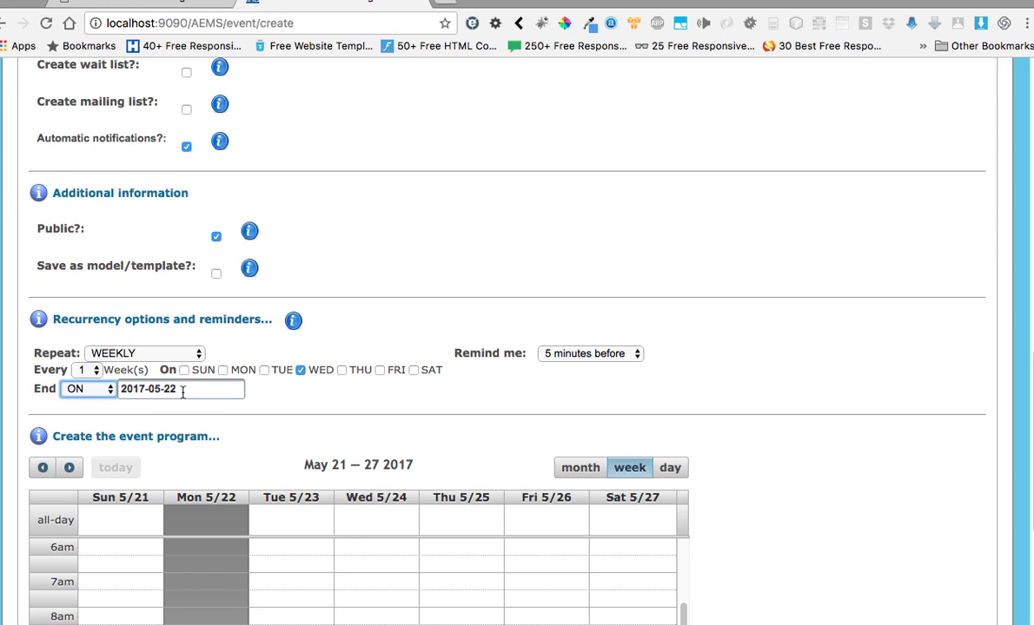
click(212, 388)
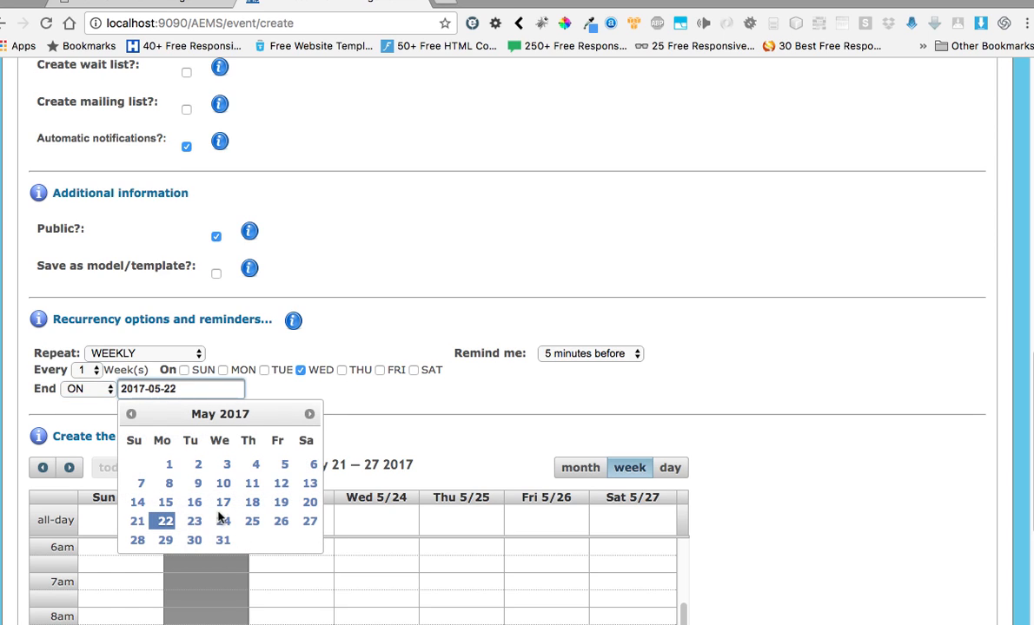
click(223, 540)
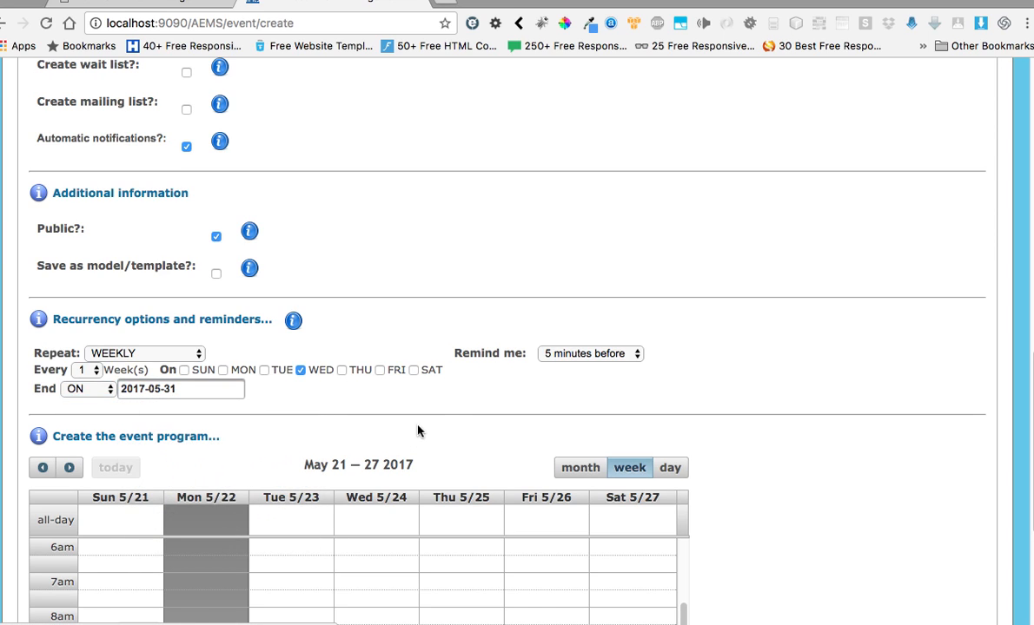
- Review the completed event form, save the new event and confirm its creation
scroll(442, 405, down, 5)
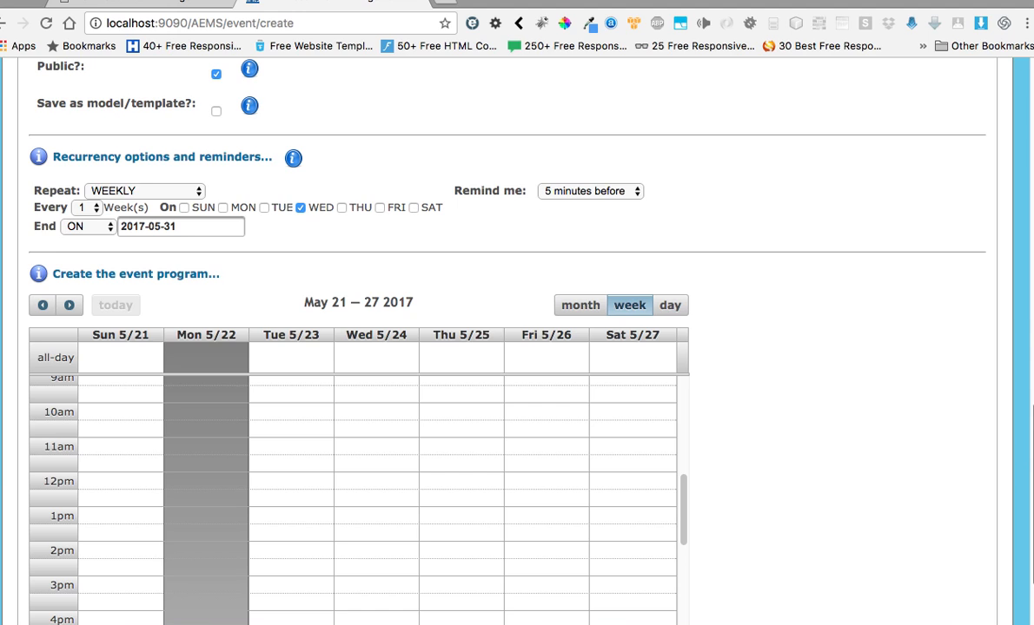
scroll(516, 347, up, 15)
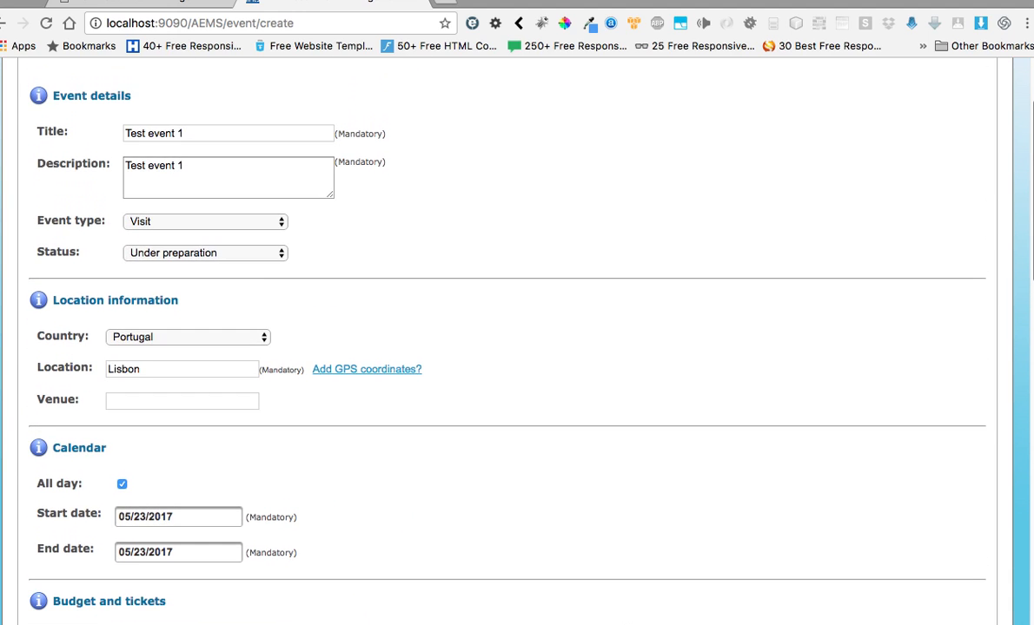
scroll(517, 347, up, 2)
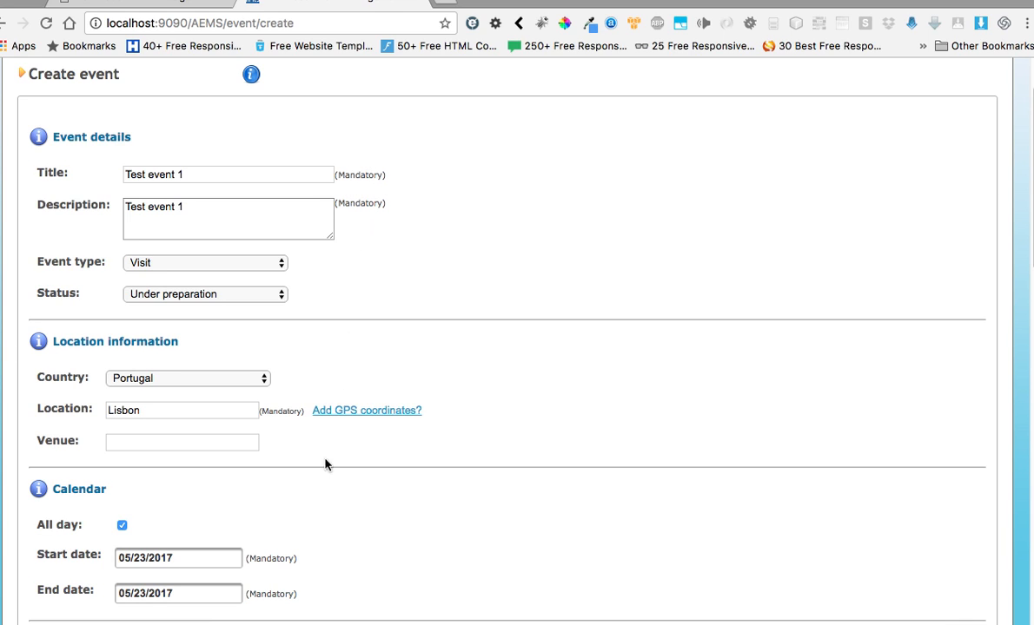
scroll(517, 347, down, 5)
scroll(517, 347, down, 20)
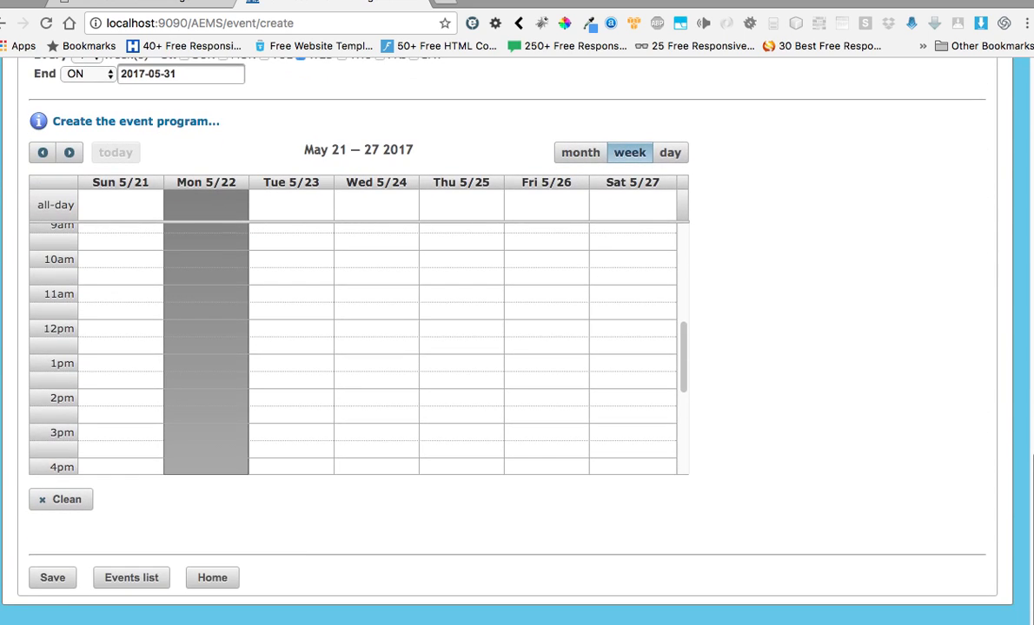
click(54, 578)
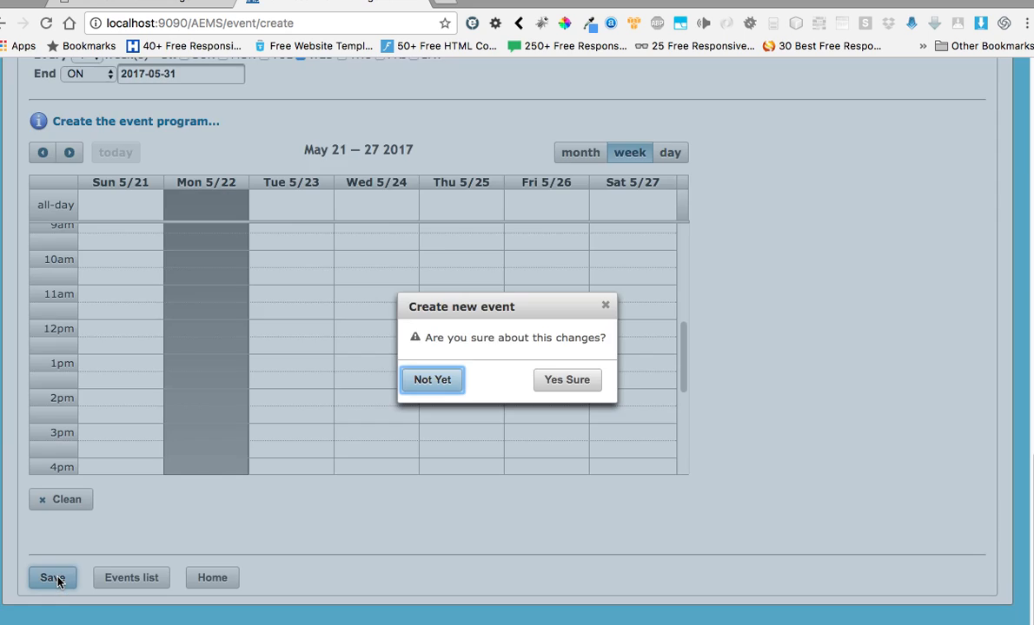
click(569, 381)
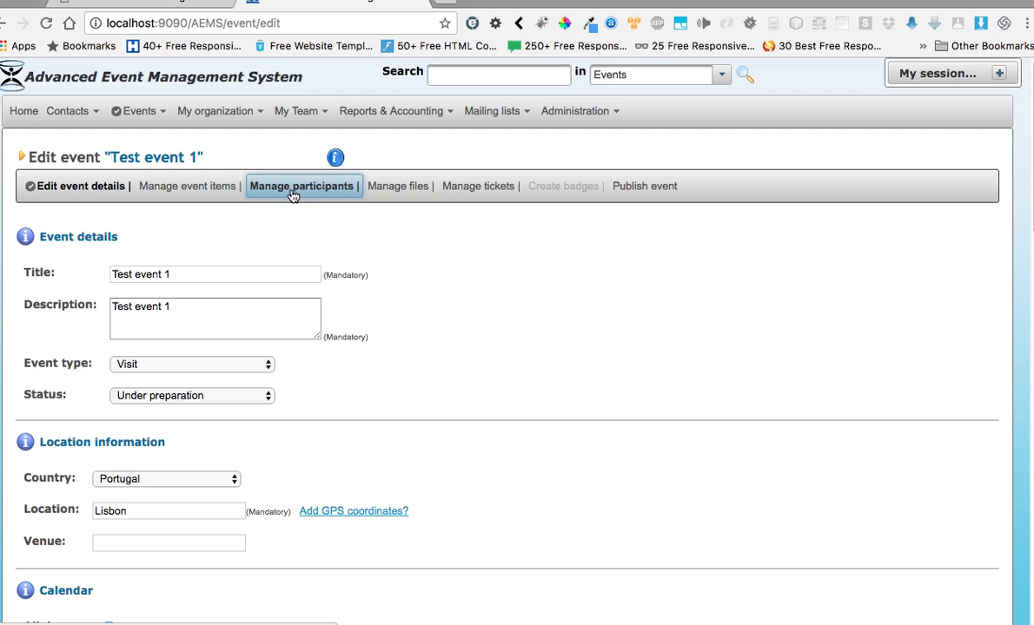
- View the event items, participants and files management pages of "Test event 1" in turn
click(198, 189)
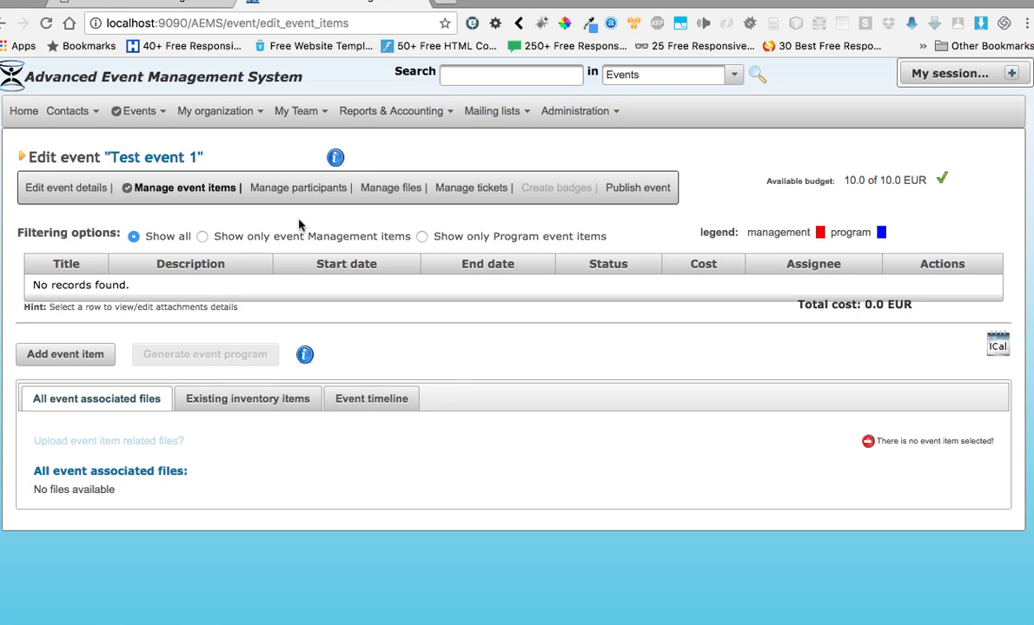
click(290, 188)
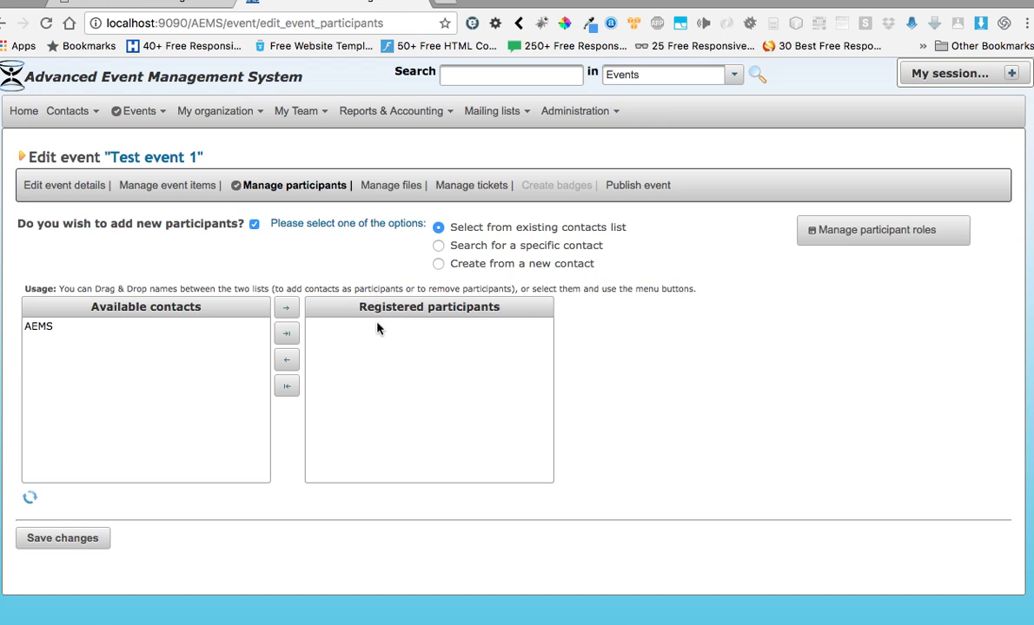
mouse_move(71, 112)
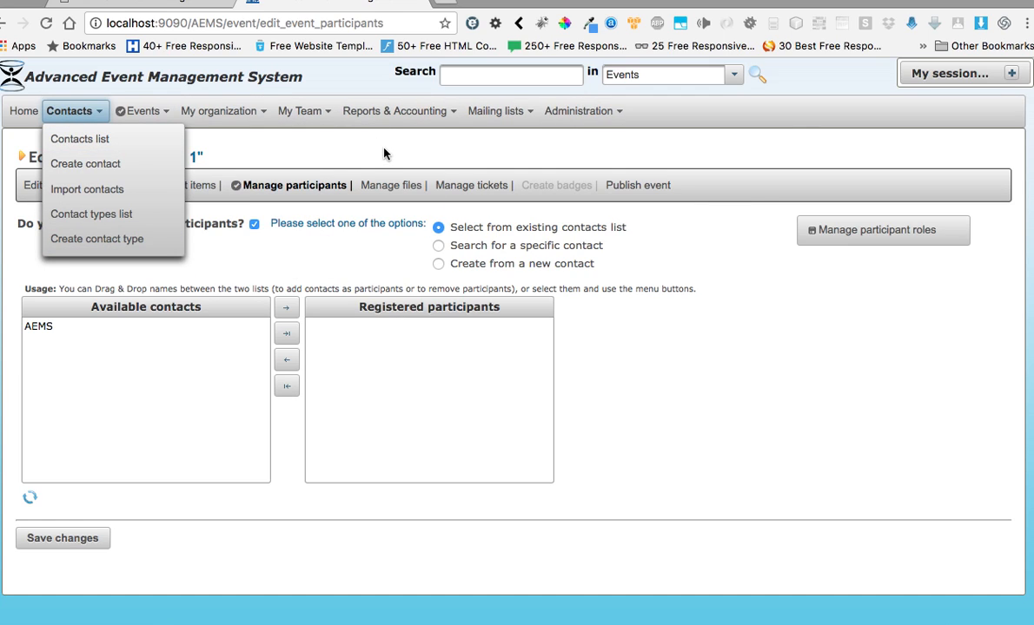
click(391, 191)
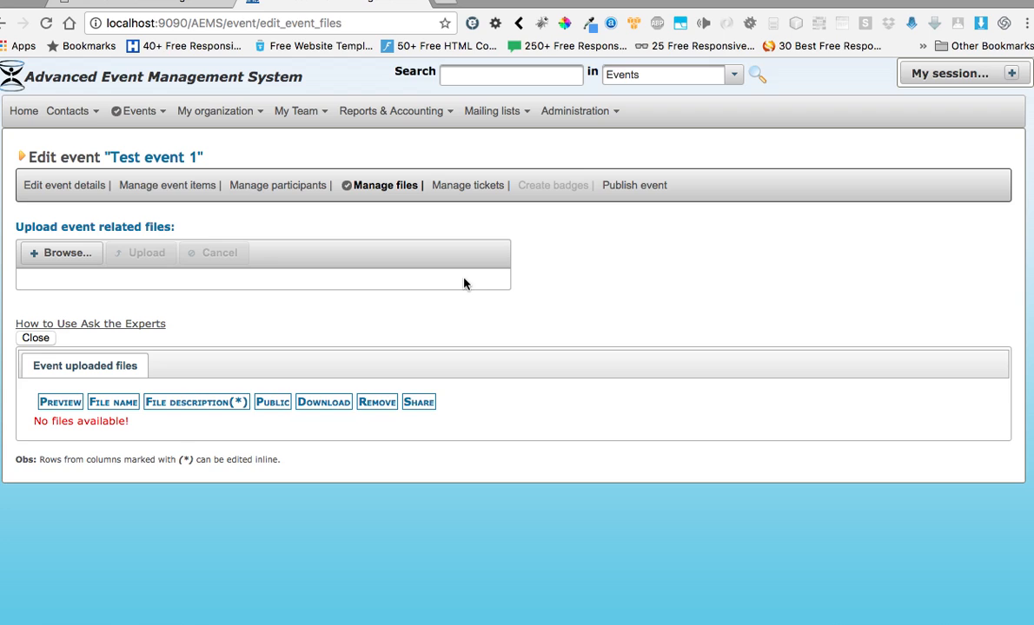
- View the ticket management options of "Test event 1" and request a preview of the generic event ticket
click(468, 188)
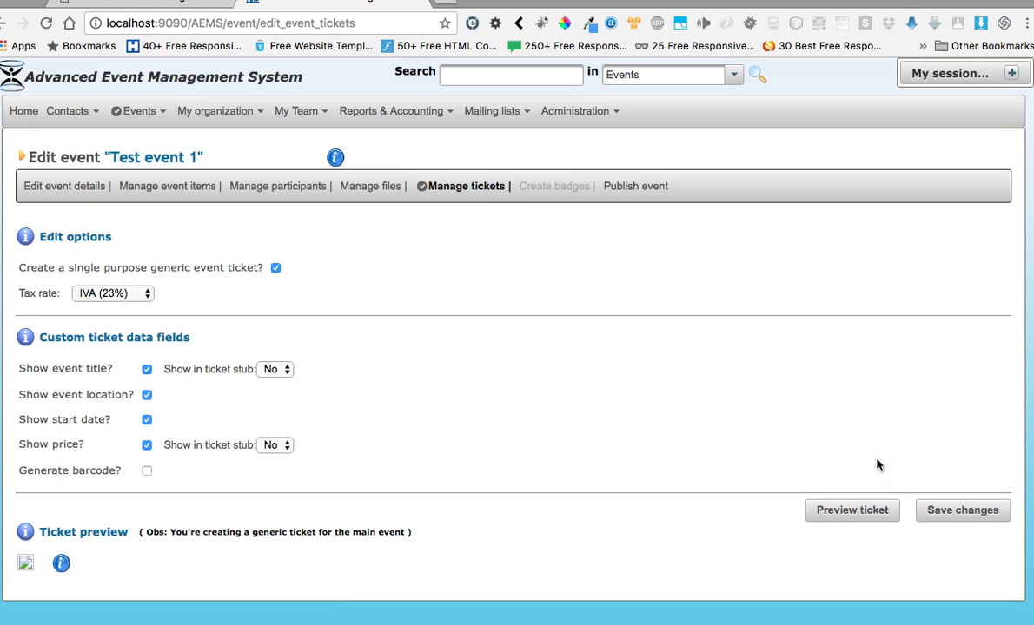
click(862, 517)
mouse_move(704, 1)
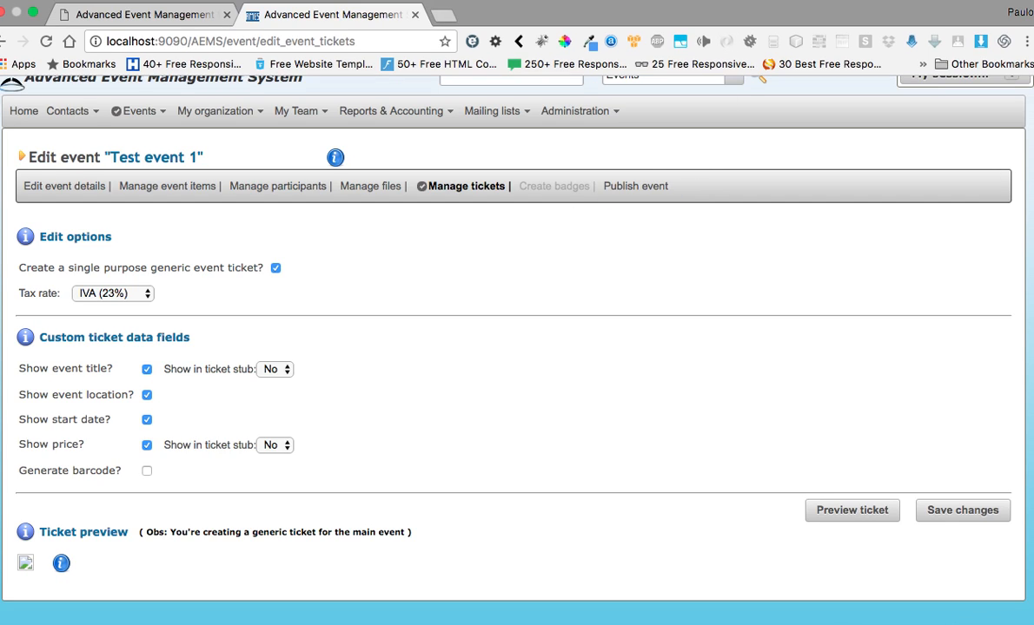